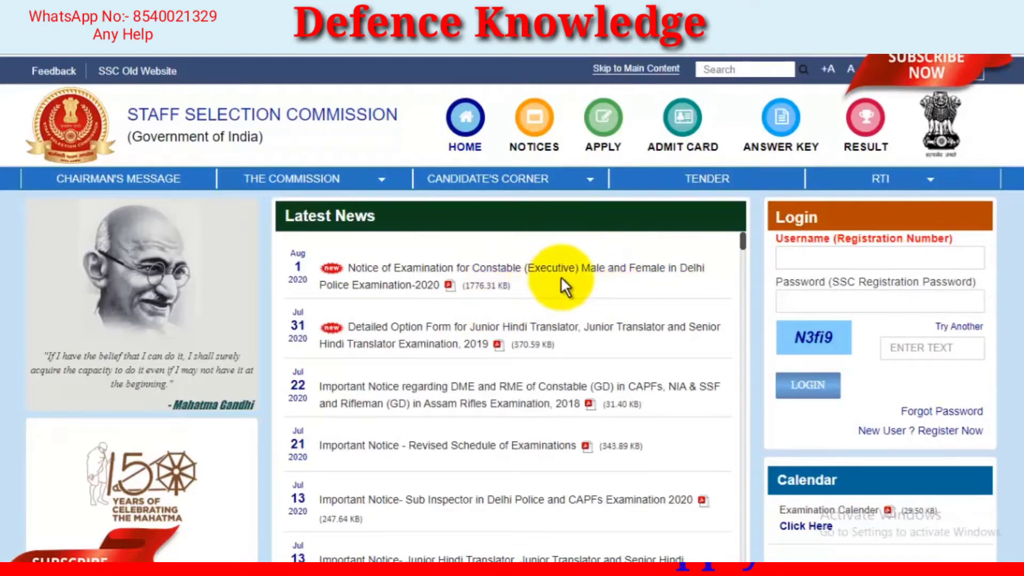
Review the Latest News list and the Delhi Police Constable (Executive) exam's dates, application fee, age limit and vacancy details
{"action": "scroll", "coordinate": [571, 288], "scroll_direction": "down", "scroll_amount": 3}
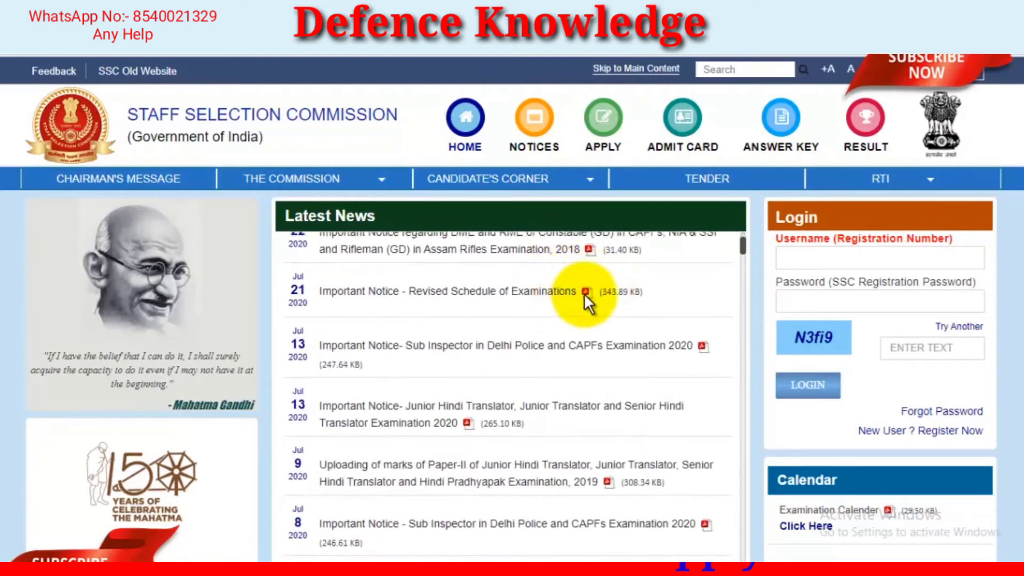
{"action": "scroll", "coordinate": [584, 295], "scroll_direction": "up", "scroll_amount": 3}
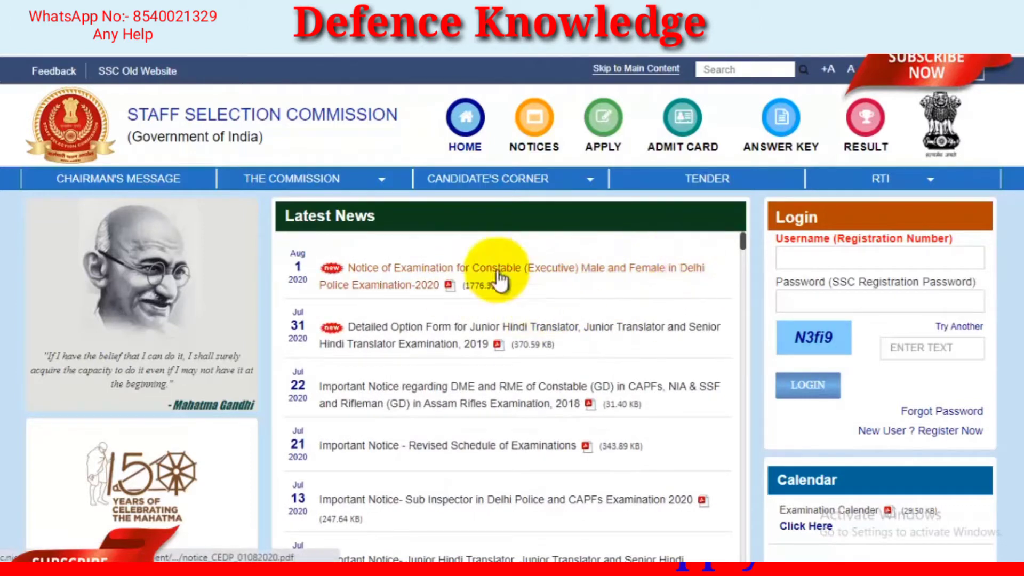
{"action": "scroll", "coordinate": [559, 292], "scroll_direction": "down", "scroll_amount": 4}
{"action": "scroll", "coordinate": [559, 290], "scroll_direction": "up", "scroll_amount": 4}
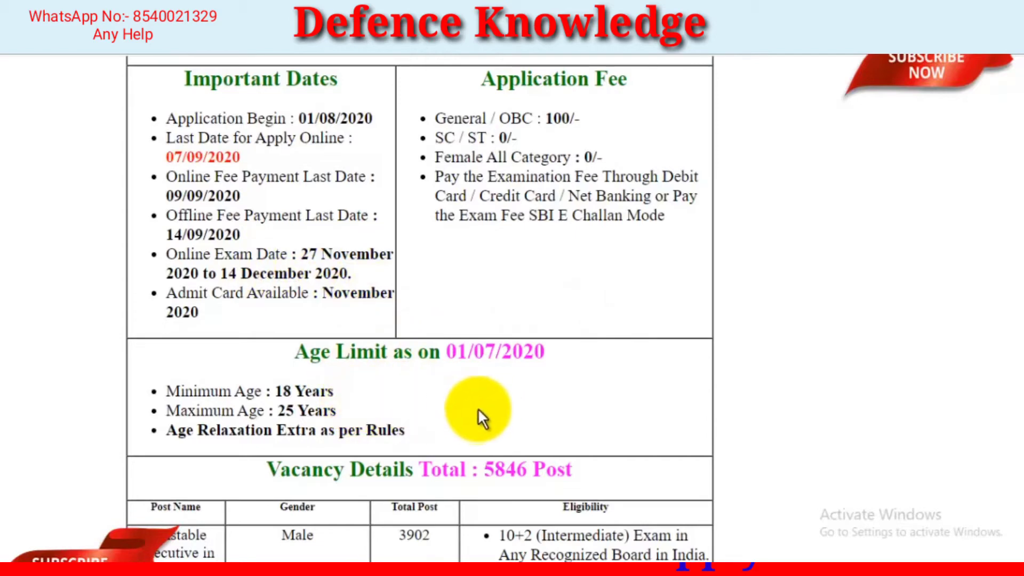
{"action": "scroll", "coordinate": [511, 398], "scroll_direction": "down", "scroll_amount": 1}
{"action": "scroll", "coordinate": [536, 375], "scroll_direction": "up", "scroll_amount": 1}
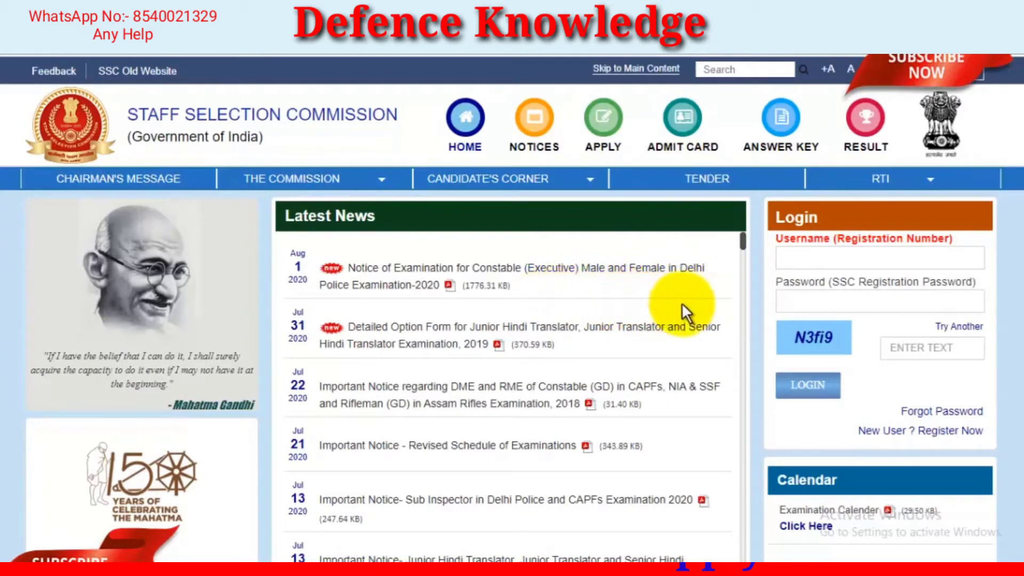
Examine the login fields and the Forgot Registration ID / Password form's state, e-mail and mobile number fields, and close the form
{"action": "left_click", "coordinate": [811, 260]}
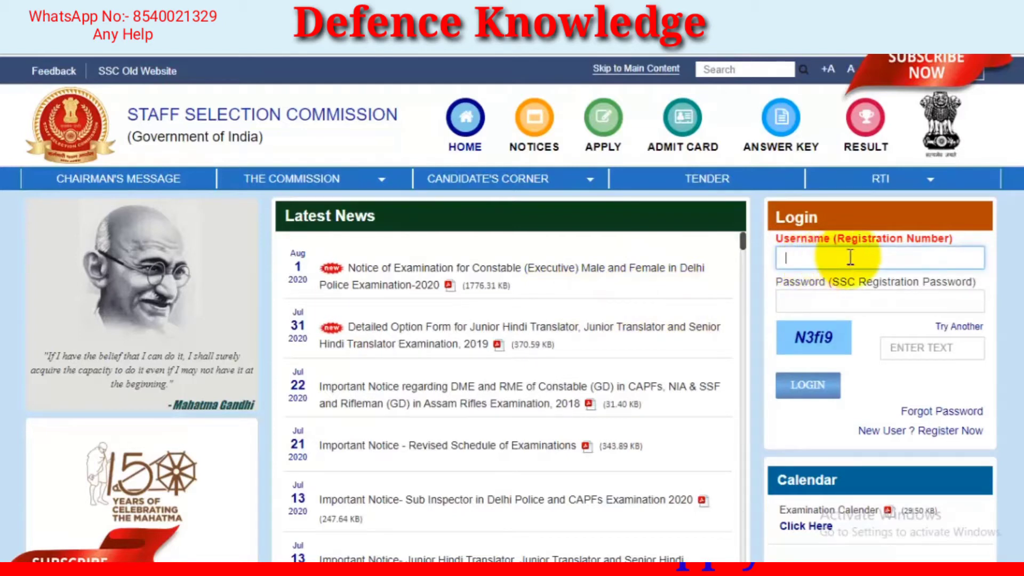
{"action": "left_click", "coordinate": [880, 303]}
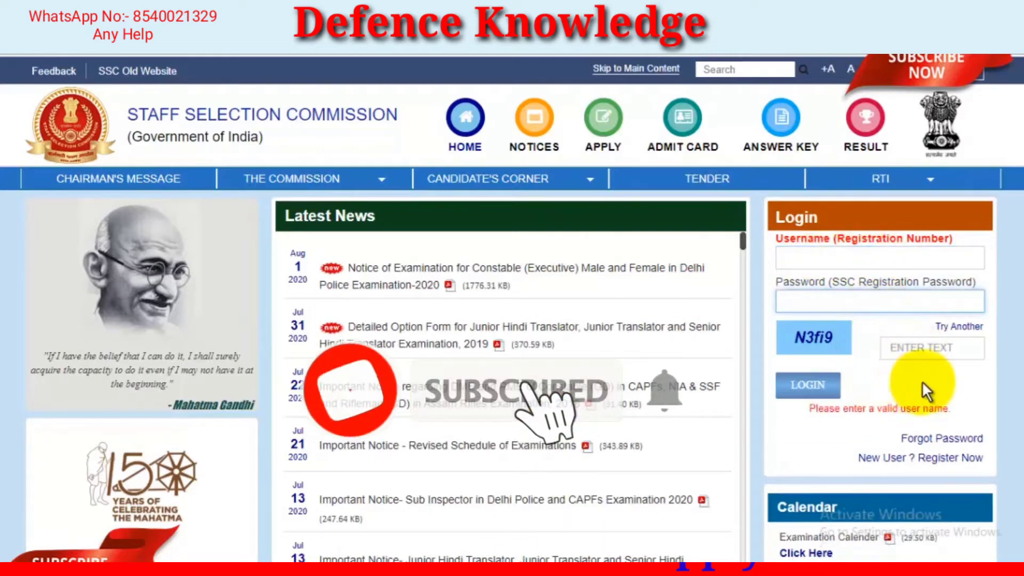
{"action": "left_click", "coordinate": [931, 439]}
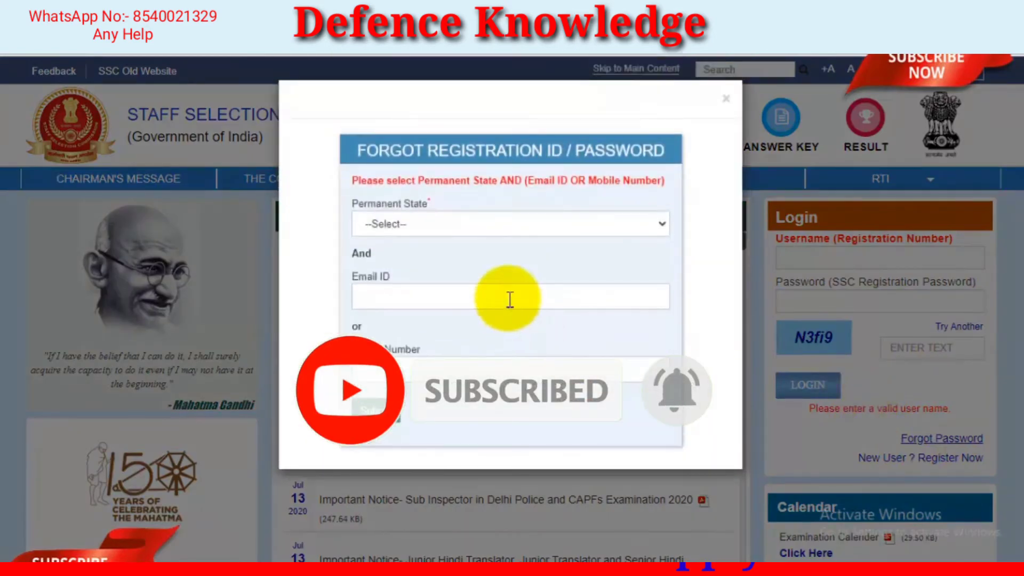
{"action": "left_click", "coordinate": [437, 232]}
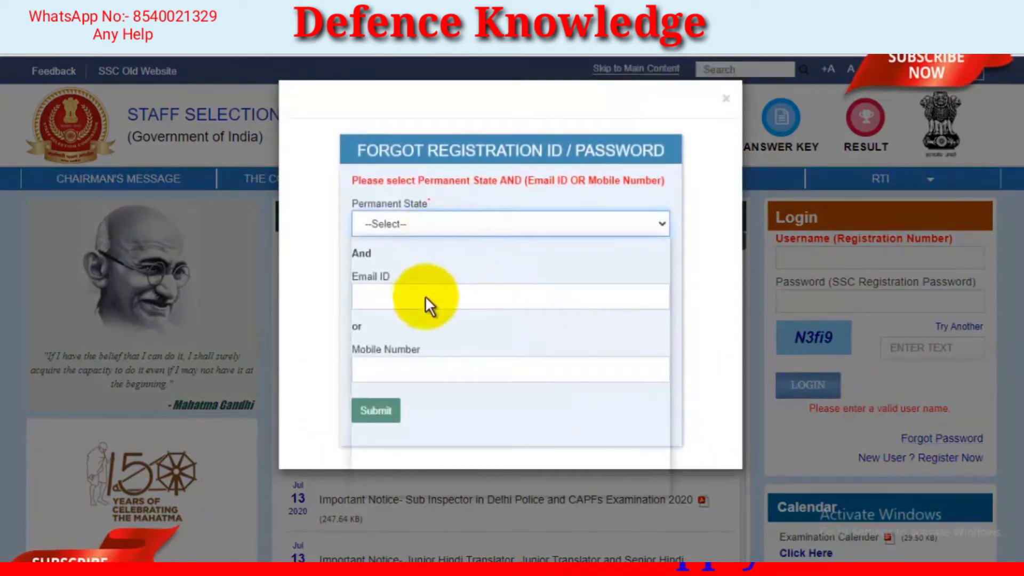
{"action": "scroll", "coordinate": [448, 341], "scroll_direction": "down", "scroll_amount": 6}
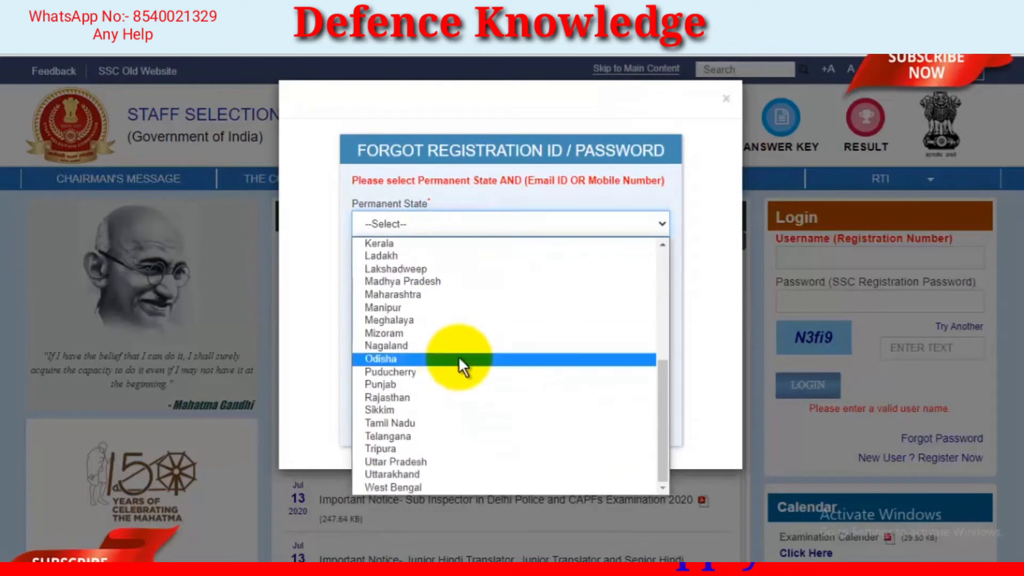
{"action": "left_click", "coordinate": [364, 116]}
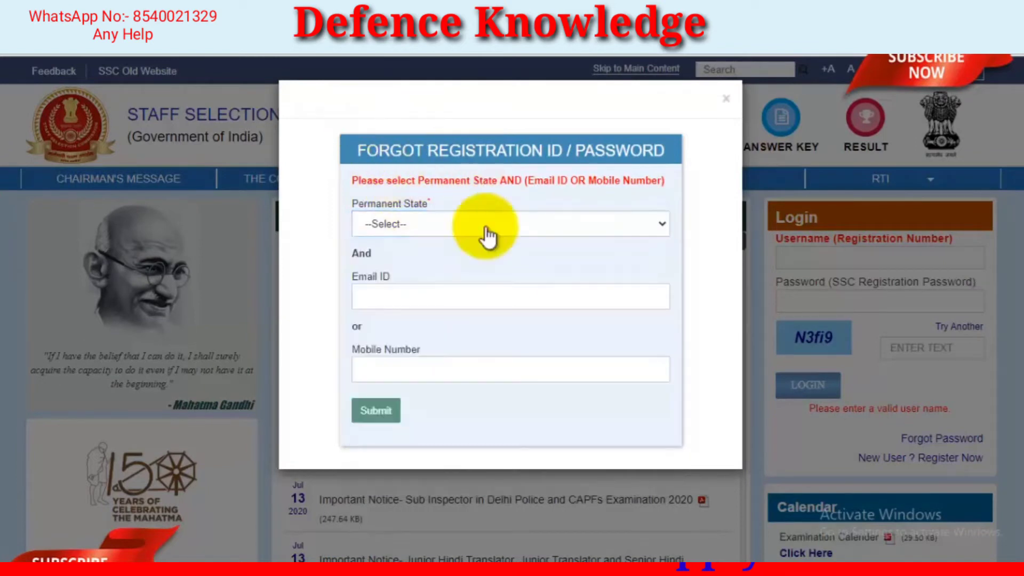
{"action": "left_click", "coordinate": [444, 308]}
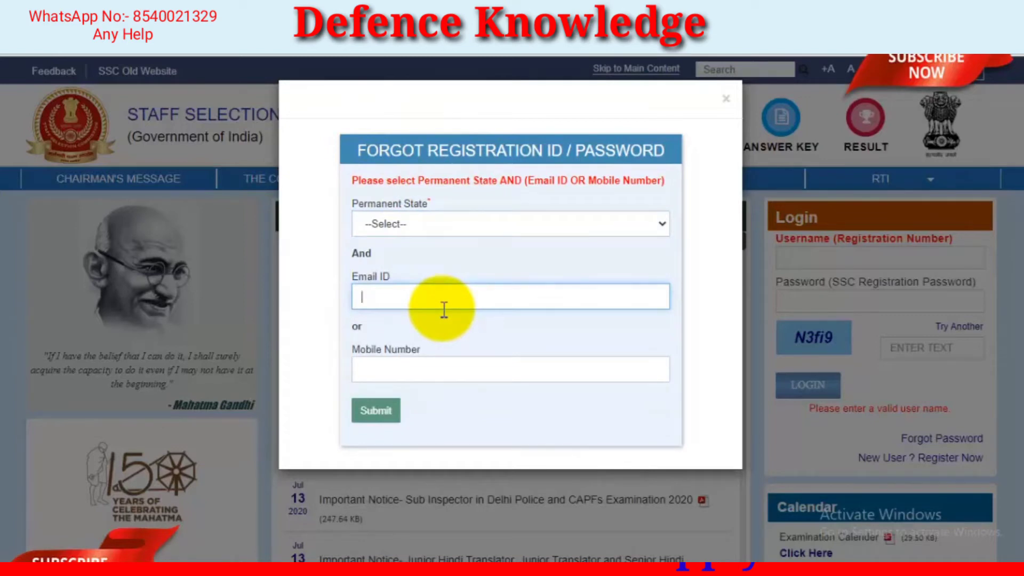
{"action": "left_click", "coordinate": [405, 376]}
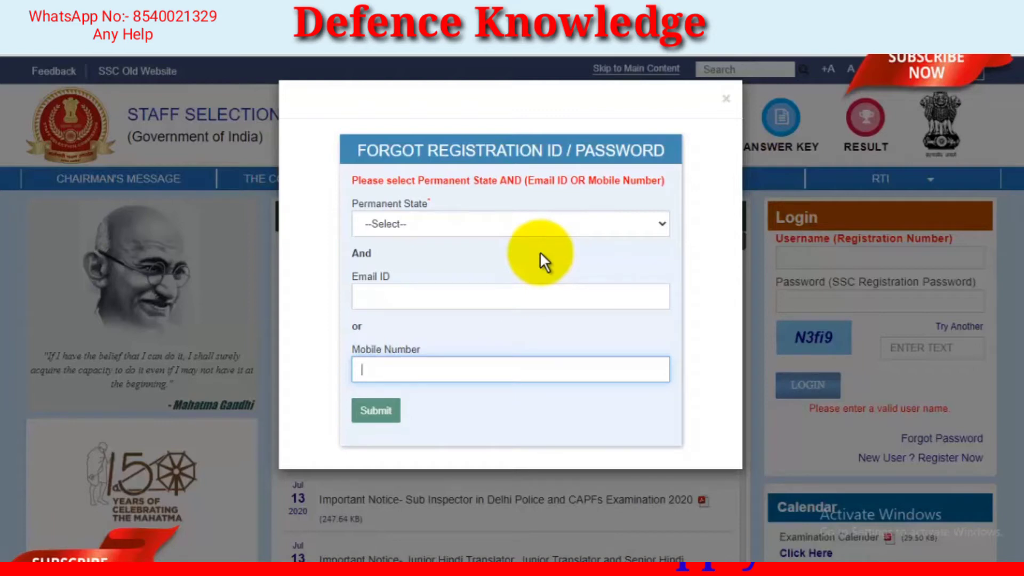
{"action": "left_click", "coordinate": [728, 104]}
Log in to the candidate's registered account from the home page
{"action": "left_click", "coordinate": [853, 259]}
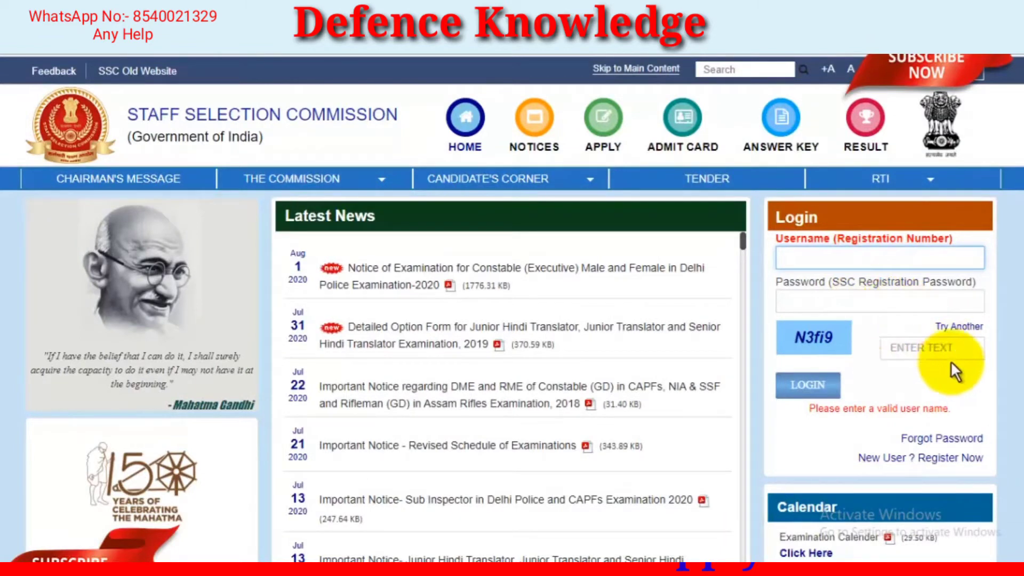
{"action": "left_click", "coordinate": [806, 386]}
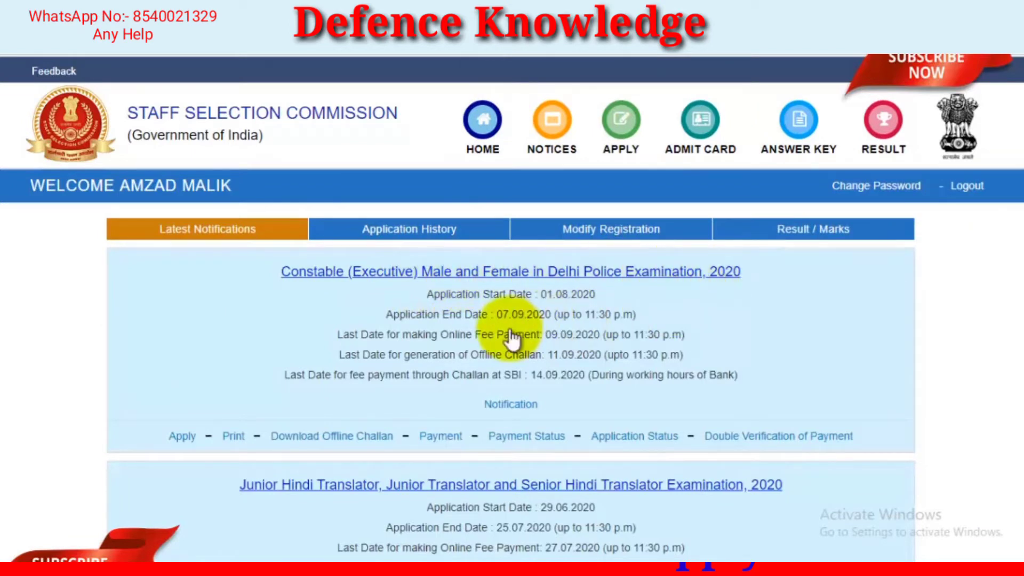
Enlarge the account page and check whether the candidate's registration can be modified
{"action": "key", "text": "ctrl+plus"}
{"action": "key", "text": "ctrl+plus"}
{"action": "scroll", "coordinate": [552, 327], "scroll_direction": "down", "scroll_amount": 1}
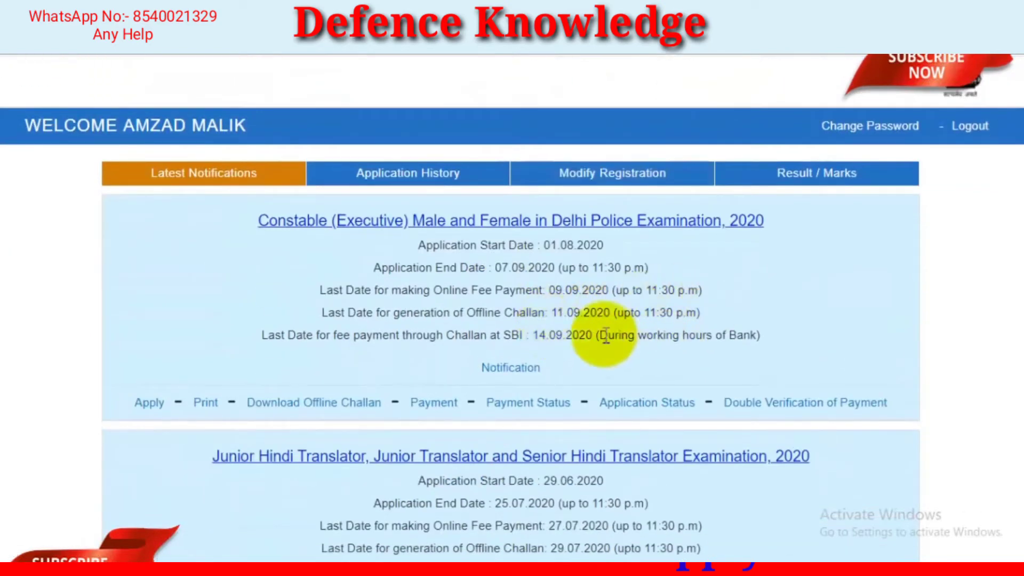
{"action": "left_click", "coordinate": [607, 185]}
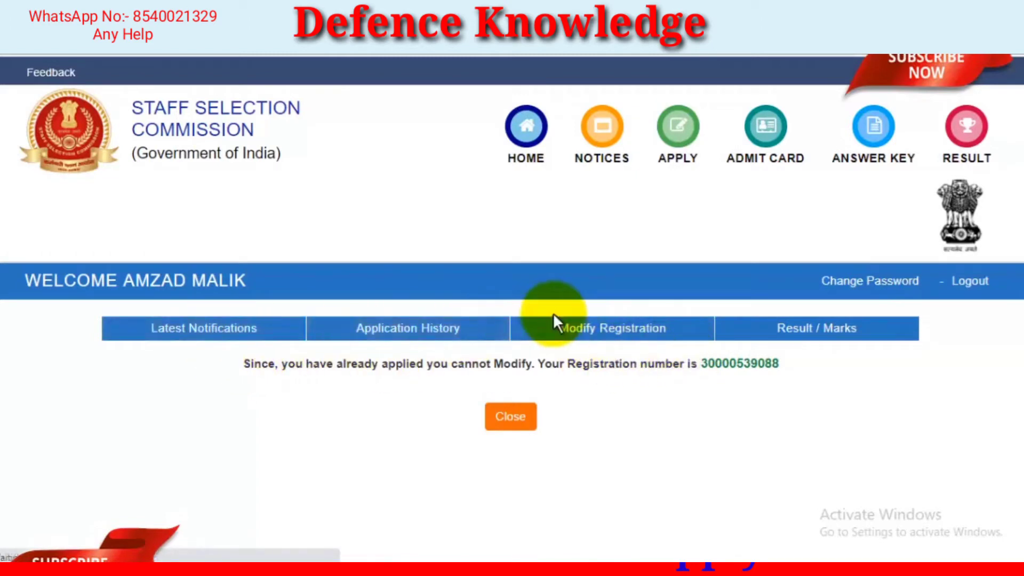
Open the application form for the Constable (Executive) Male and Female in Delhi Police Examination, 2020 and review the prefilled candidate details
{"action": "scroll", "coordinate": [570, 309], "scroll_direction": "down", "scroll_amount": 1}
{"action": "scroll", "coordinate": [569, 309], "scroll_direction": "down", "scroll_amount": 3}
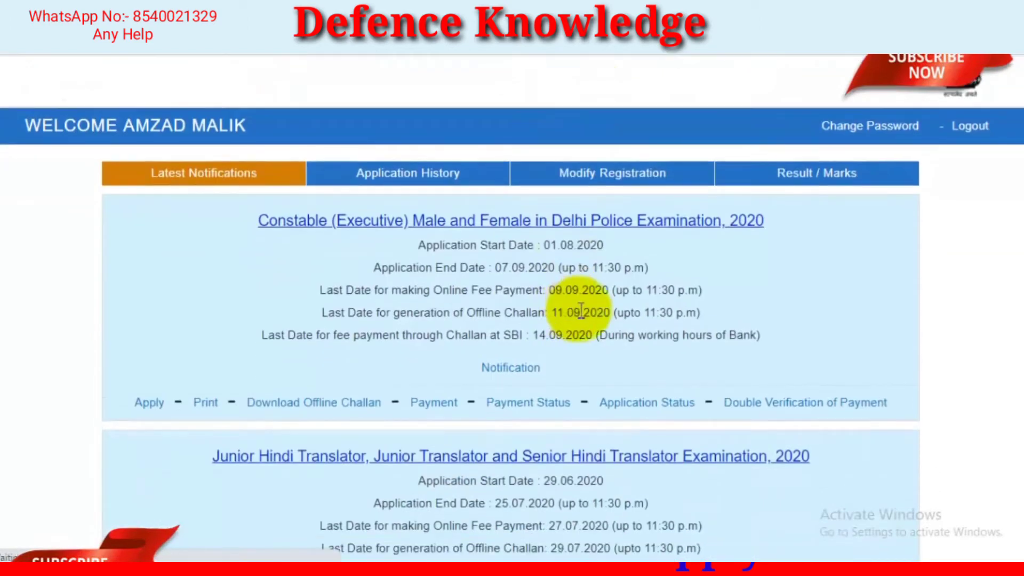
{"action": "left_click", "coordinate": [152, 405]}
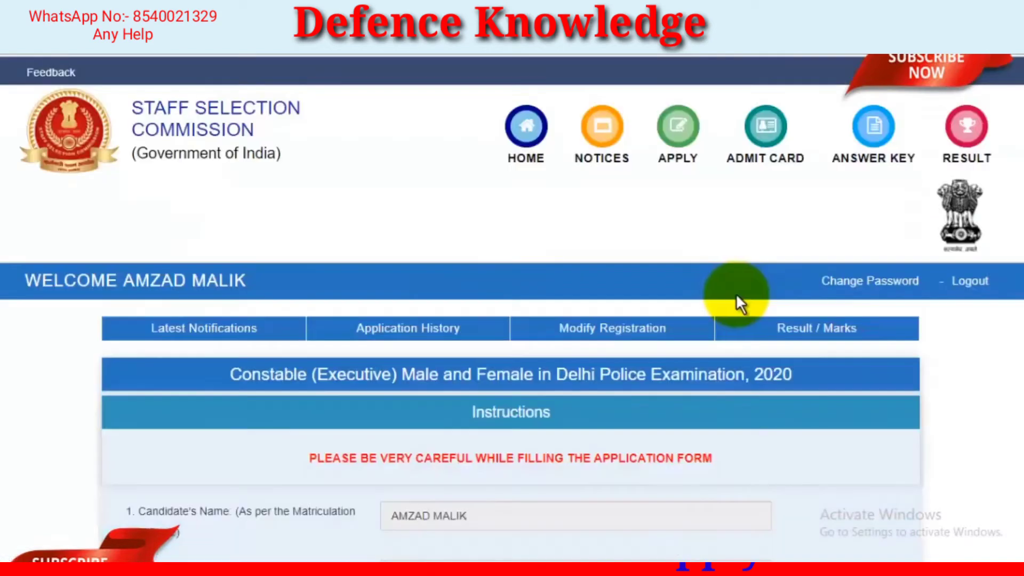
{"action": "scroll", "coordinate": [738, 293], "scroll_direction": "down", "scroll_amount": 2}
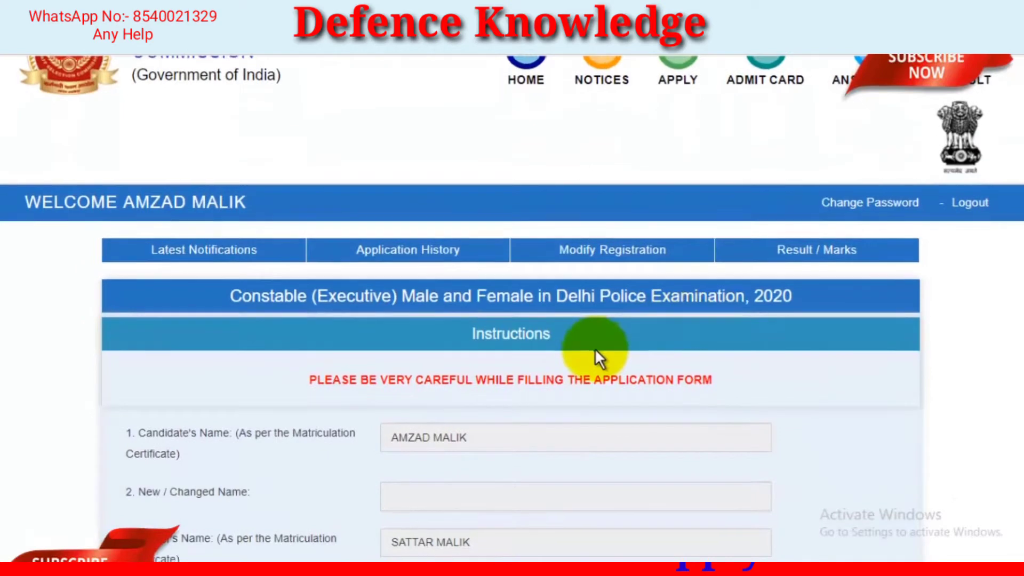
{"action": "scroll", "coordinate": [595, 348], "scroll_direction": "down", "scroll_amount": 2}
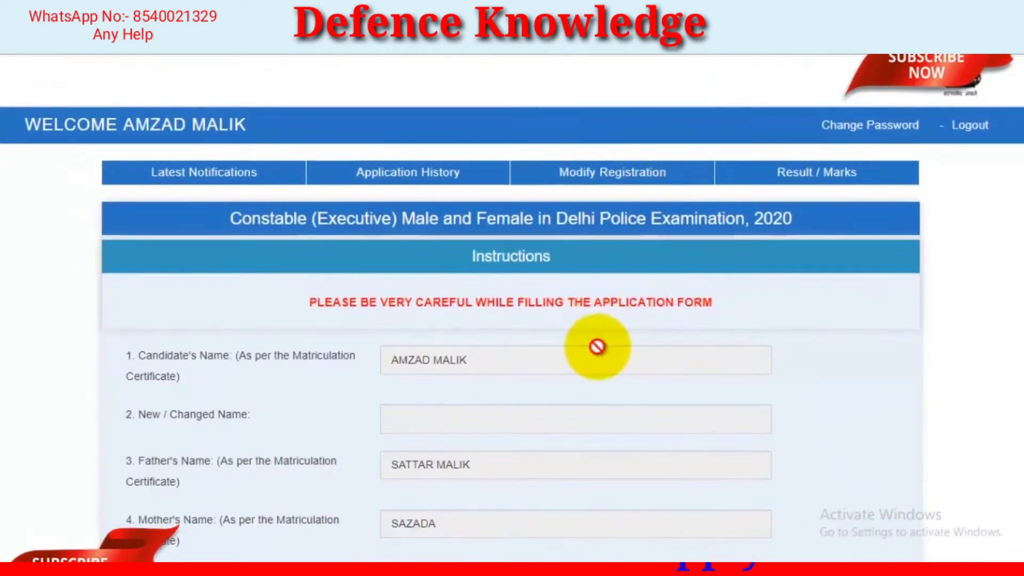
{"action": "scroll", "coordinate": [600, 344], "scroll_direction": "down", "scroll_amount": 2}
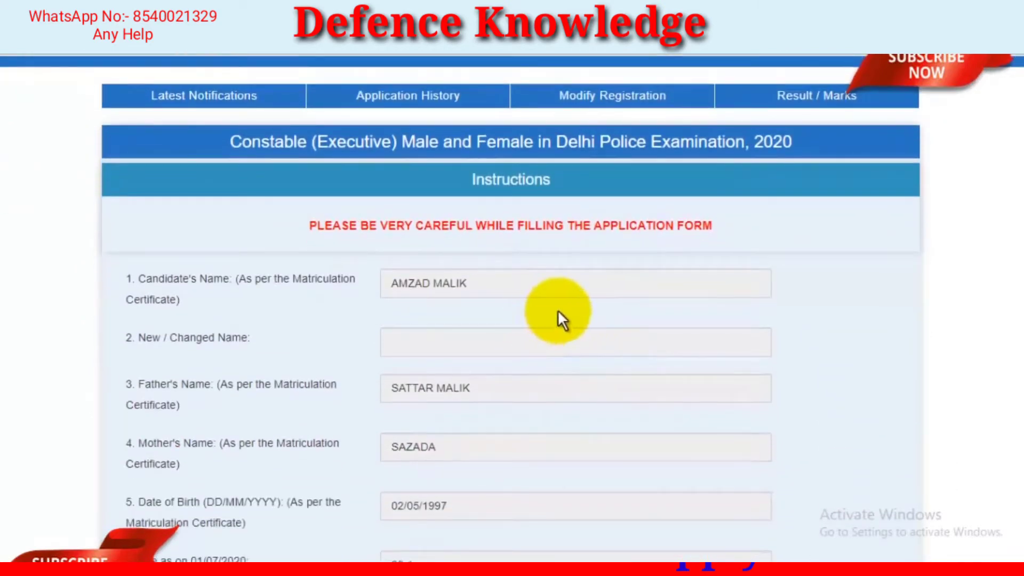
{"action": "scroll", "coordinate": [530, 293], "scroll_direction": "down", "scroll_amount": 3}
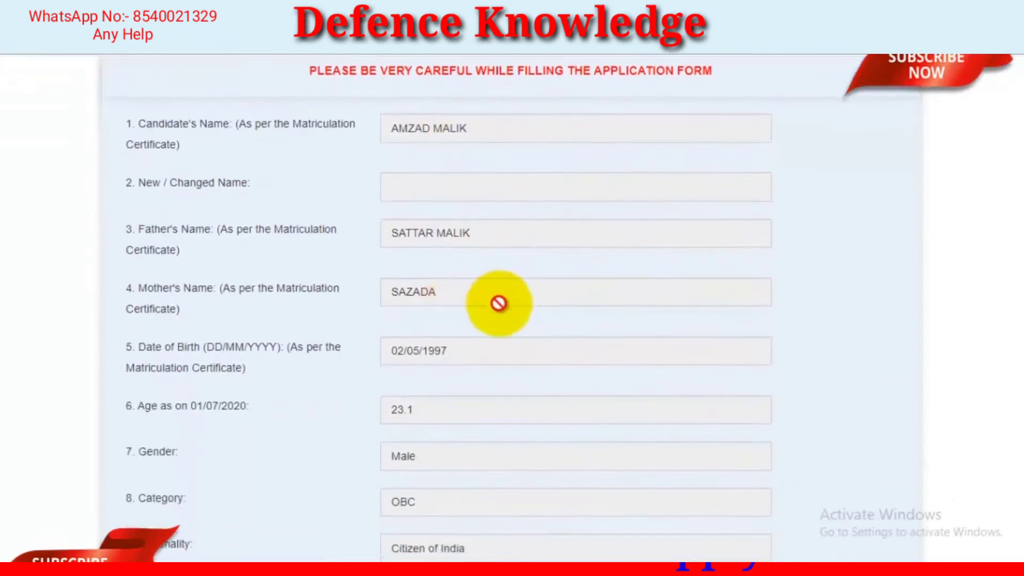
{"action": "scroll", "coordinate": [491, 344], "scroll_direction": "down", "scroll_amount": 2}
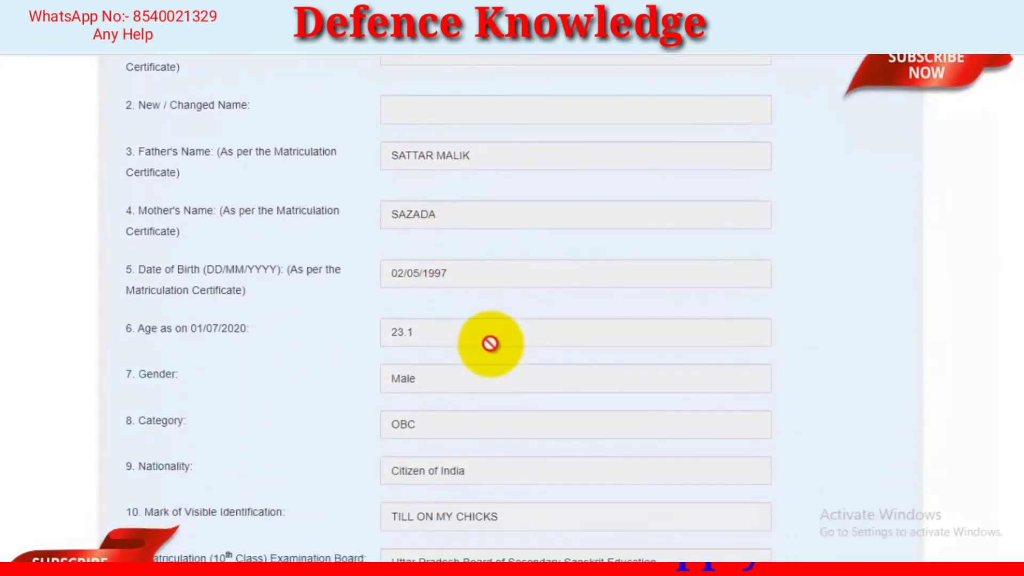
{"action": "scroll", "coordinate": [491, 344], "scroll_direction": "down", "scroll_amount": 4}
{"action": "scroll", "coordinate": [491, 344], "scroll_direction": "down", "scroll_amount": 3}
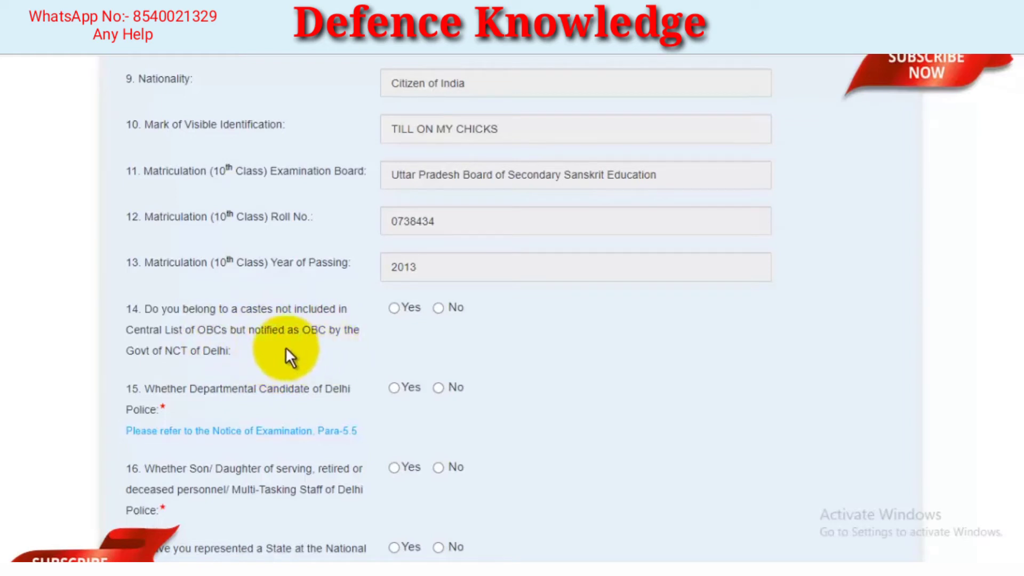
Answer No to questions 14 to 17 on Delhi OBC caste, departmental candidate, child of Delhi Police personnel, and sports representation
{"action": "left_click", "coordinate": [439, 310]}
{"action": "scroll", "coordinate": [534, 320], "scroll_direction": "down", "scroll_amount": 3}
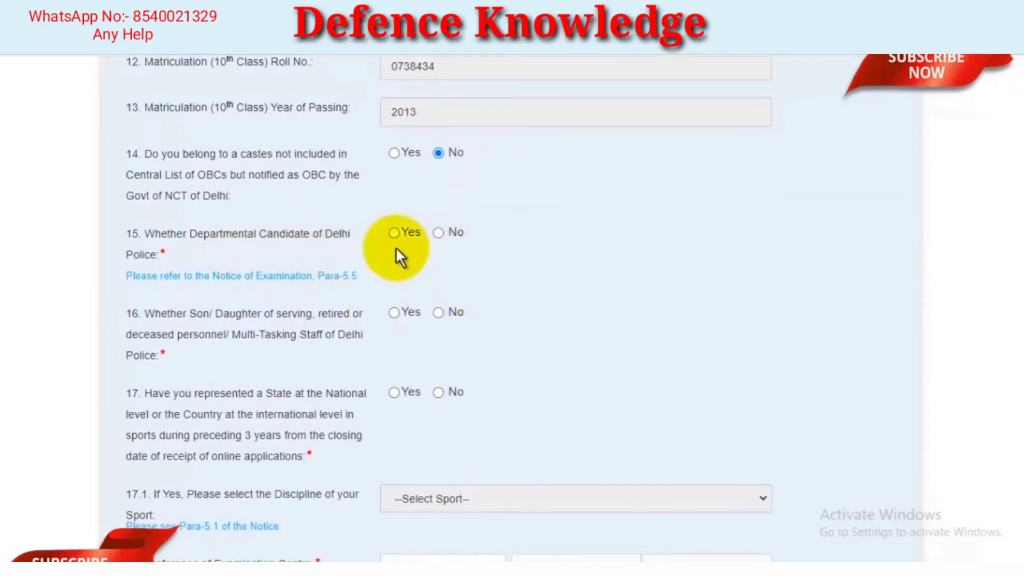
{"action": "left_click", "coordinate": [438, 234]}
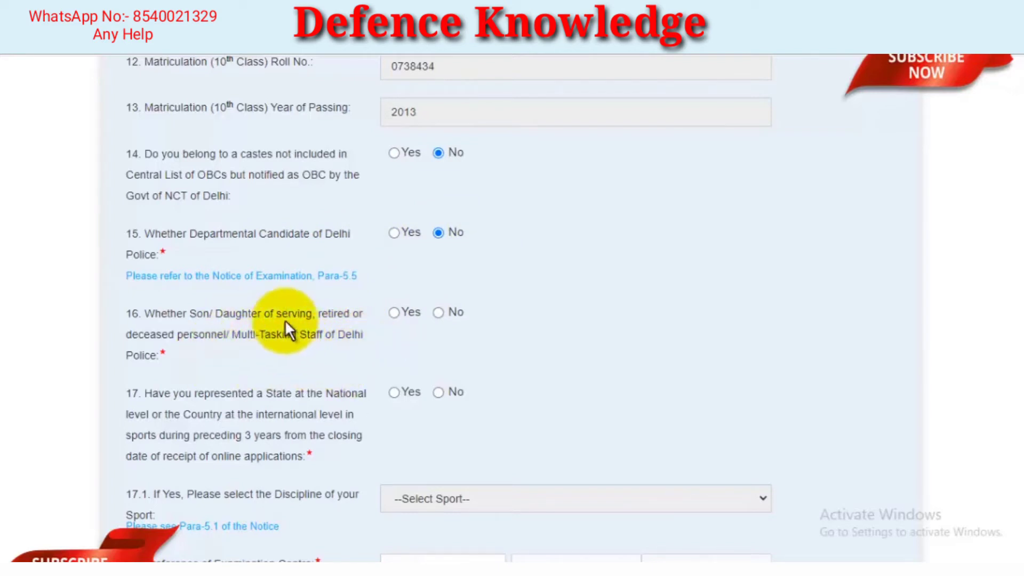
{"action": "left_click", "coordinate": [438, 313]}
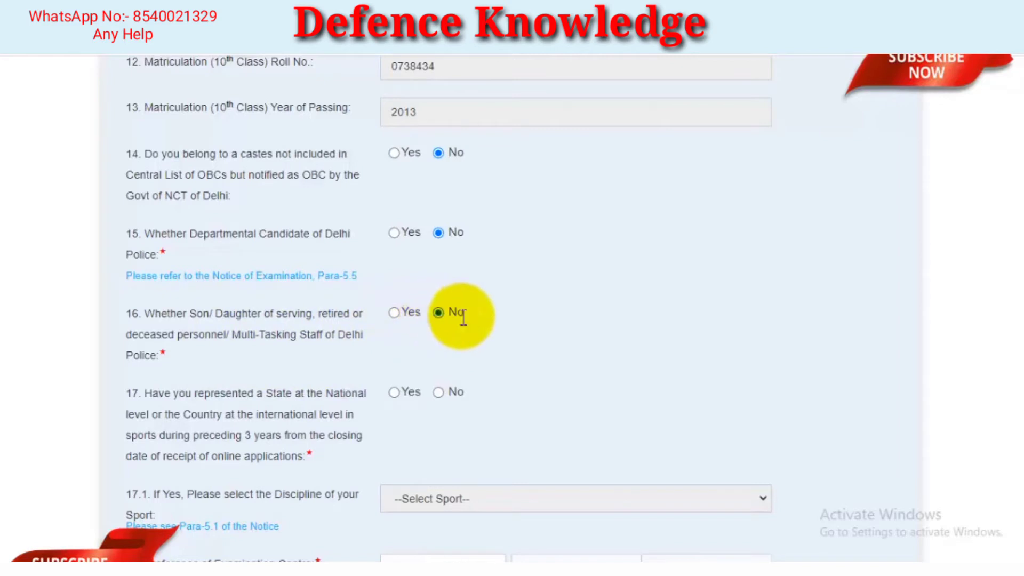
{"action": "scroll", "coordinate": [499, 326], "scroll_direction": "down", "scroll_amount": 1}
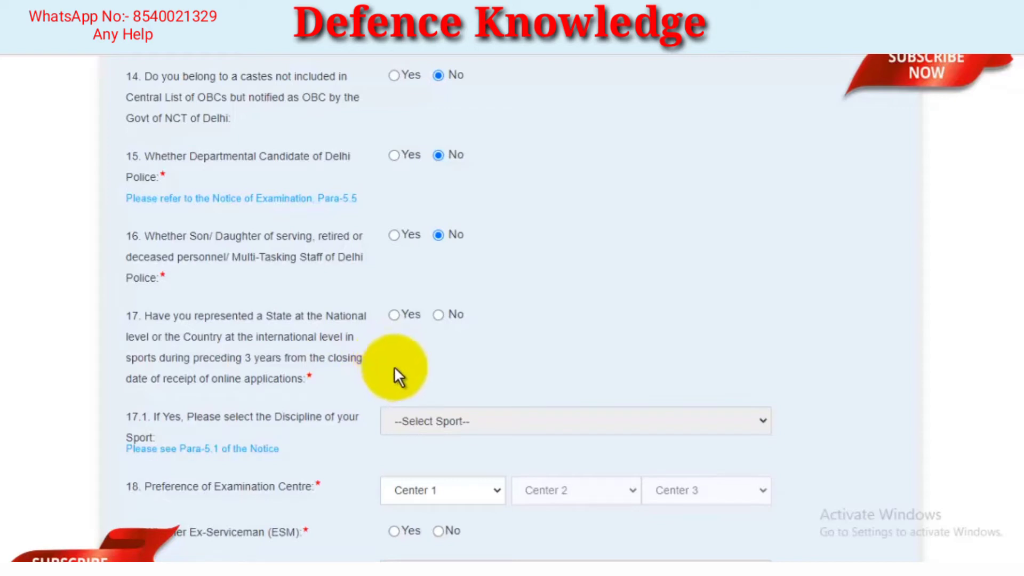
{"action": "left_click", "coordinate": [436, 318]}
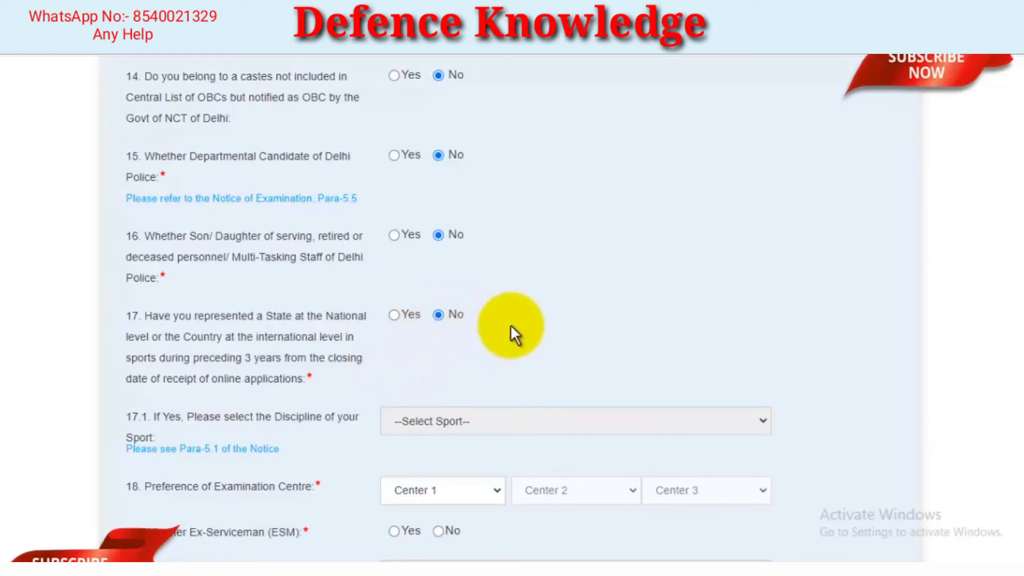
Try Yes for the sports representation question, examine the available sport disciplines, and set the answer back to No
{"action": "scroll", "coordinate": [512, 324], "scroll_direction": "down", "scroll_amount": 2}
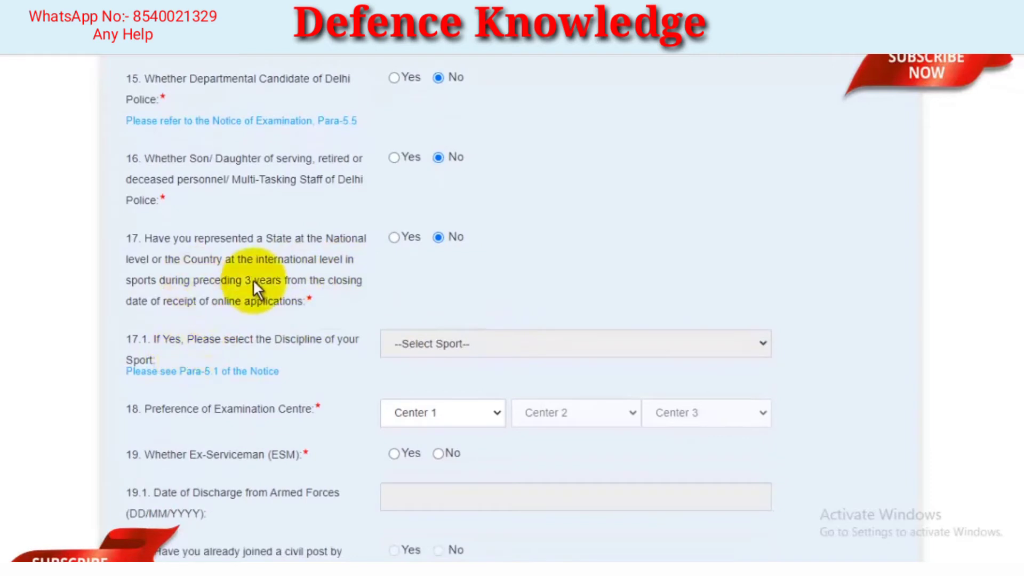
{"action": "left_click", "coordinate": [394, 237]}
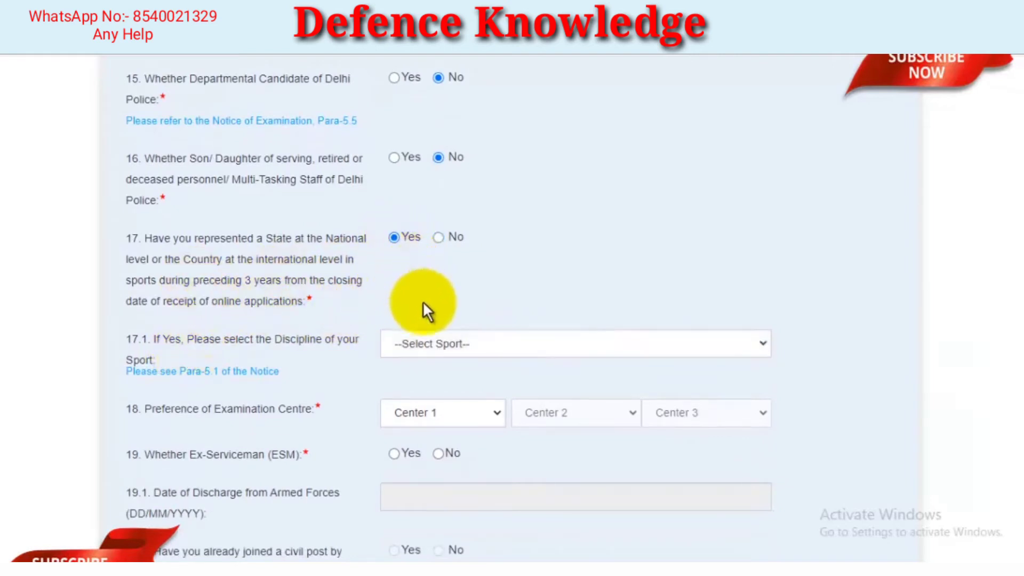
{"action": "left_click", "coordinate": [441, 347]}
{"action": "scroll", "coordinate": [459, 232], "scroll_direction": "down", "scroll_amount": 1}
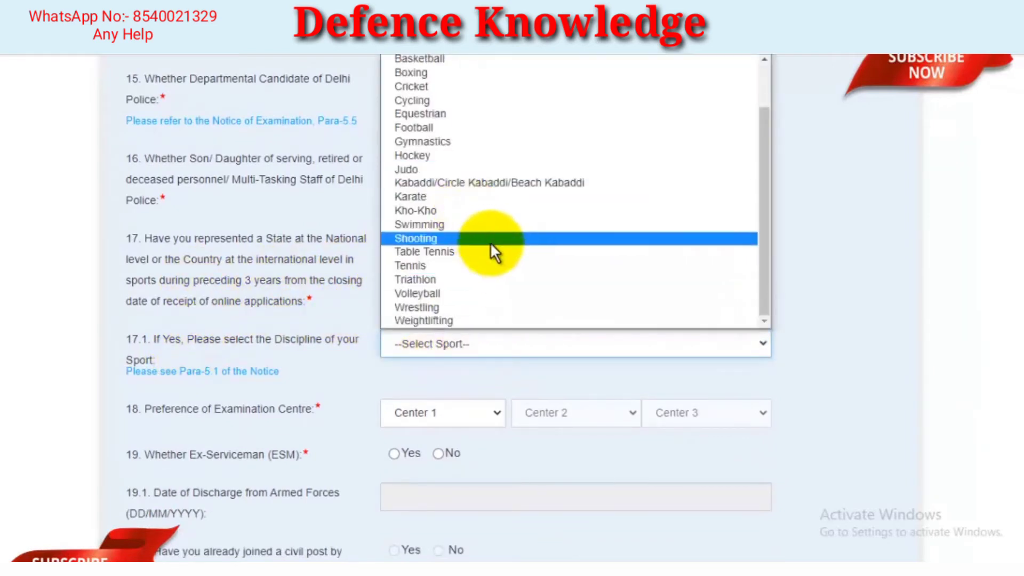
{"action": "scroll", "coordinate": [498, 245], "scroll_direction": "up", "scroll_amount": 1}
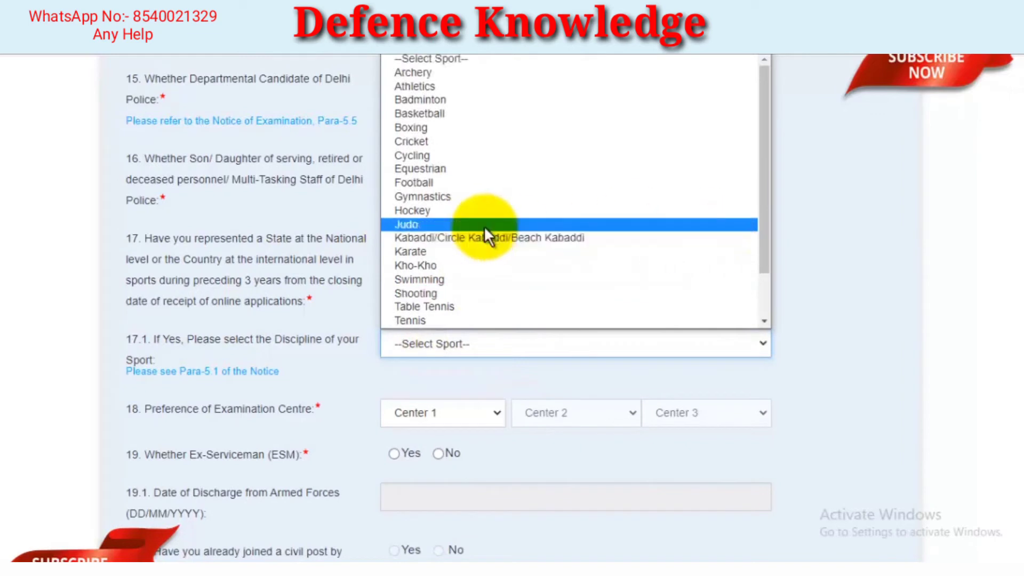
{"action": "left_click", "coordinate": [709, 274]}
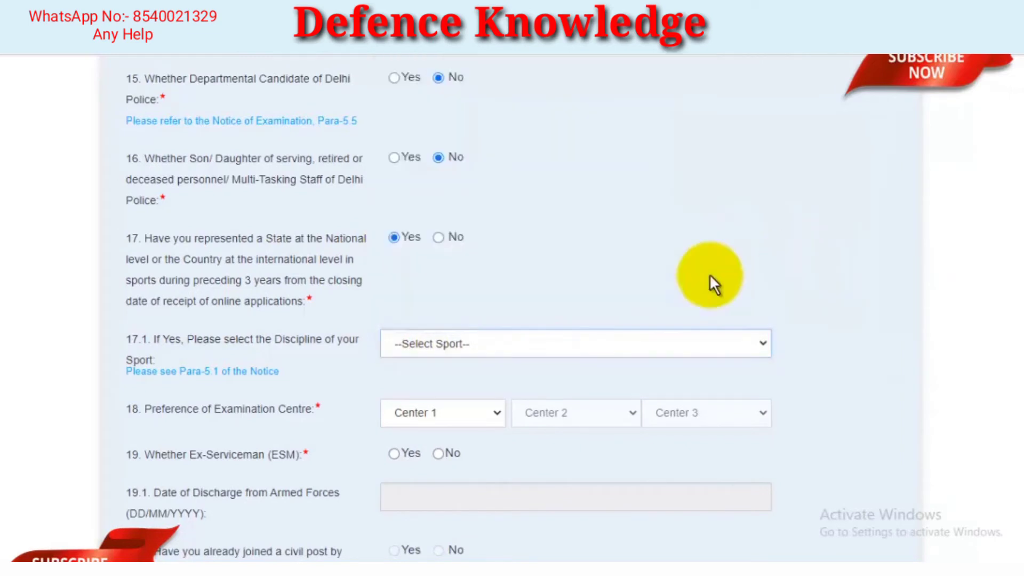
{"action": "left_click", "coordinate": [441, 238]}
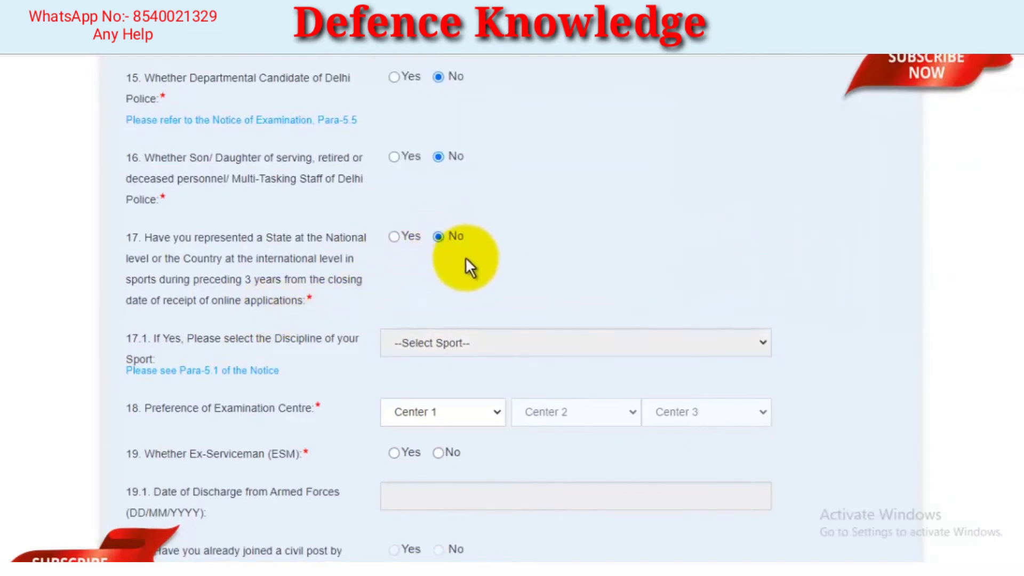
Set the examination centre preferences to CR-Lucknow(3010), CR-Bareilly(3005) and CR-Bhagalpur(3201), in that order
{"action": "scroll", "coordinate": [465, 257], "scroll_direction": "down", "scroll_amount": 1}
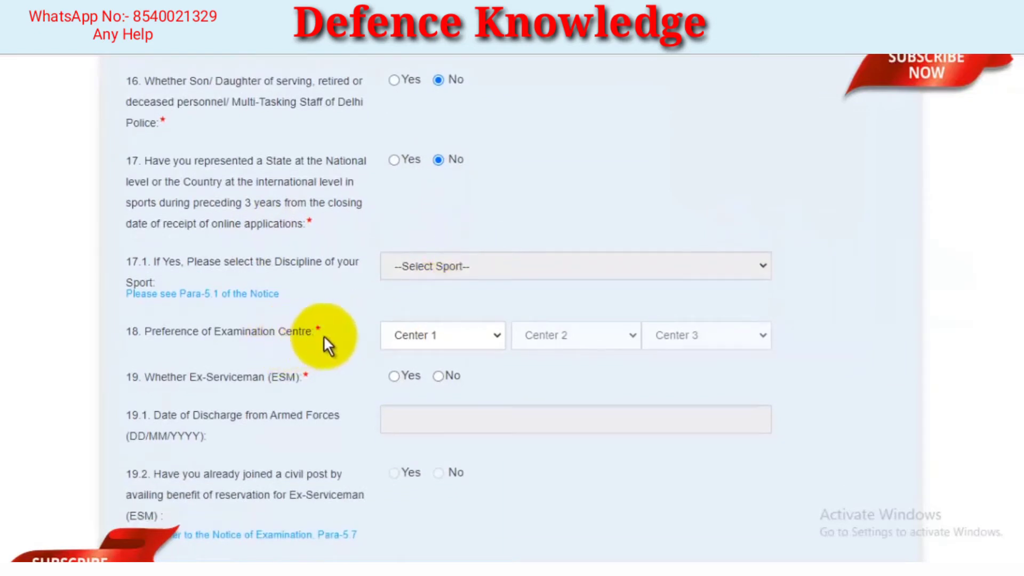
{"action": "left_click", "coordinate": [489, 354]}
{"action": "scroll", "coordinate": [472, 171], "scroll_direction": "down", "scroll_amount": 20}
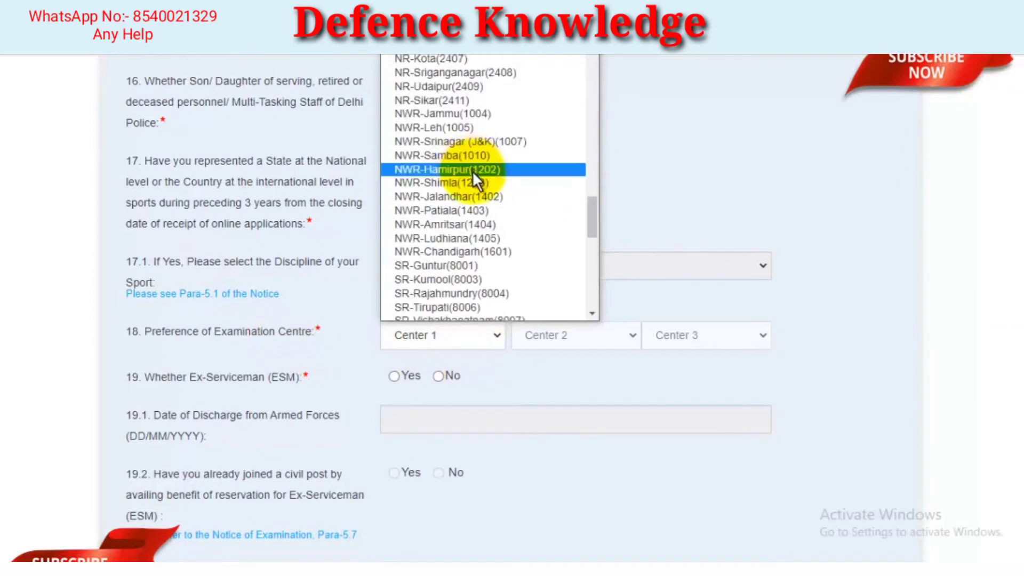
{"action": "scroll", "coordinate": [485, 211], "scroll_direction": "up", "scroll_amount": 20}
{"action": "scroll", "coordinate": [480, 202], "scroll_direction": "up", "scroll_amount": 8}
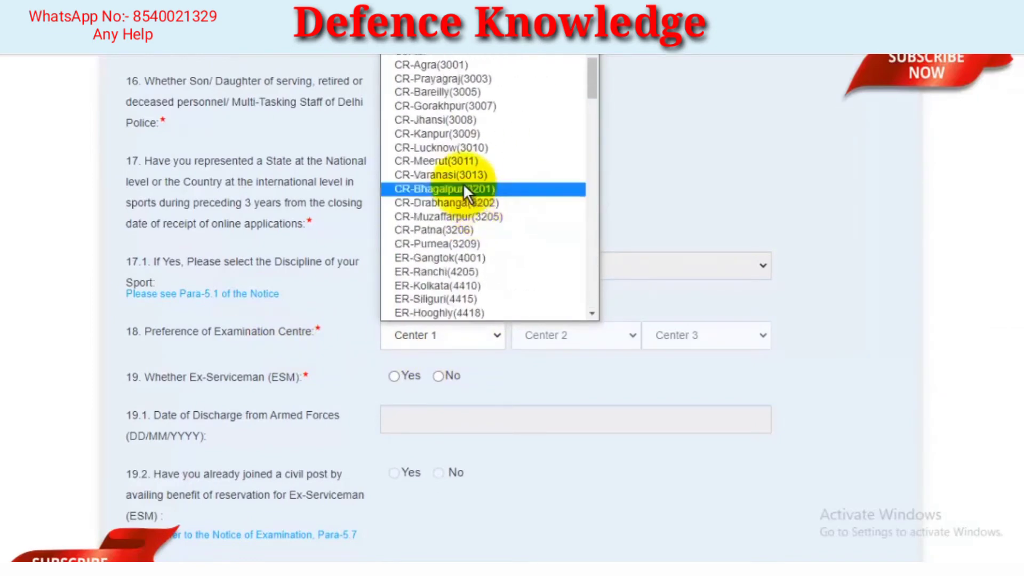
{"action": "left_click", "coordinate": [457, 147]}
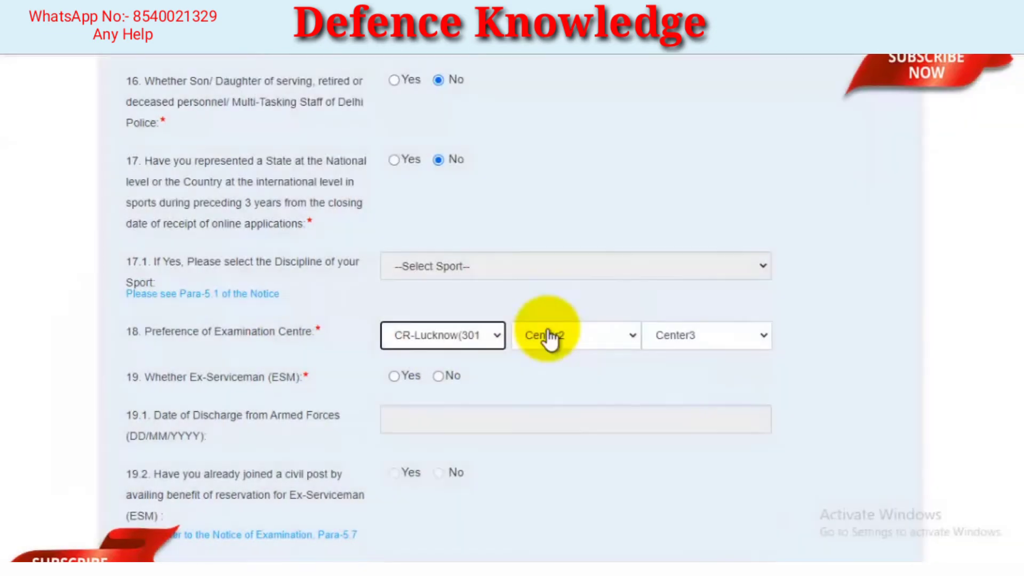
{"action": "left_click", "coordinate": [559, 336]}
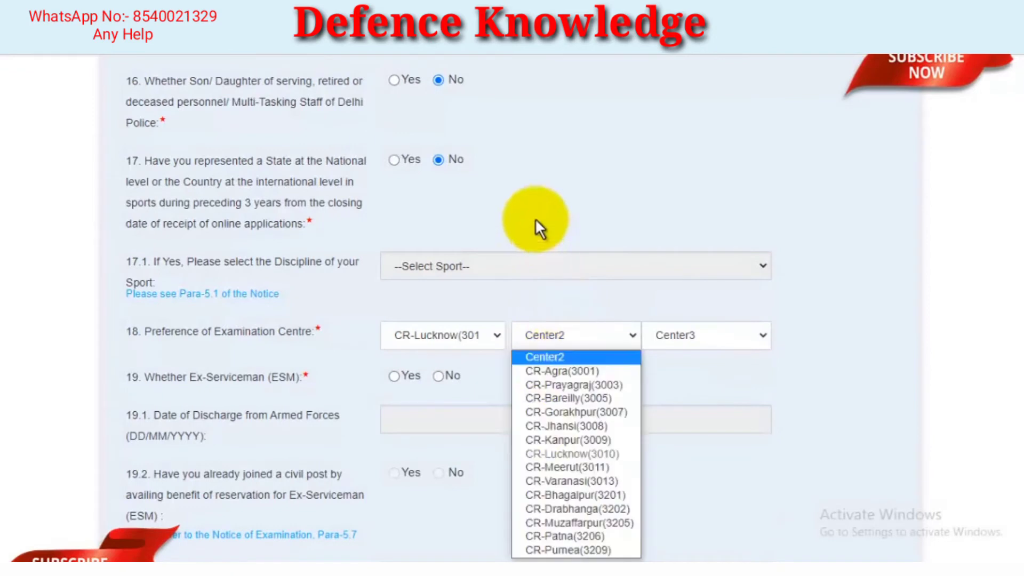
{"action": "left_click", "coordinate": [569, 398]}
{"action": "left_click", "coordinate": [739, 343]}
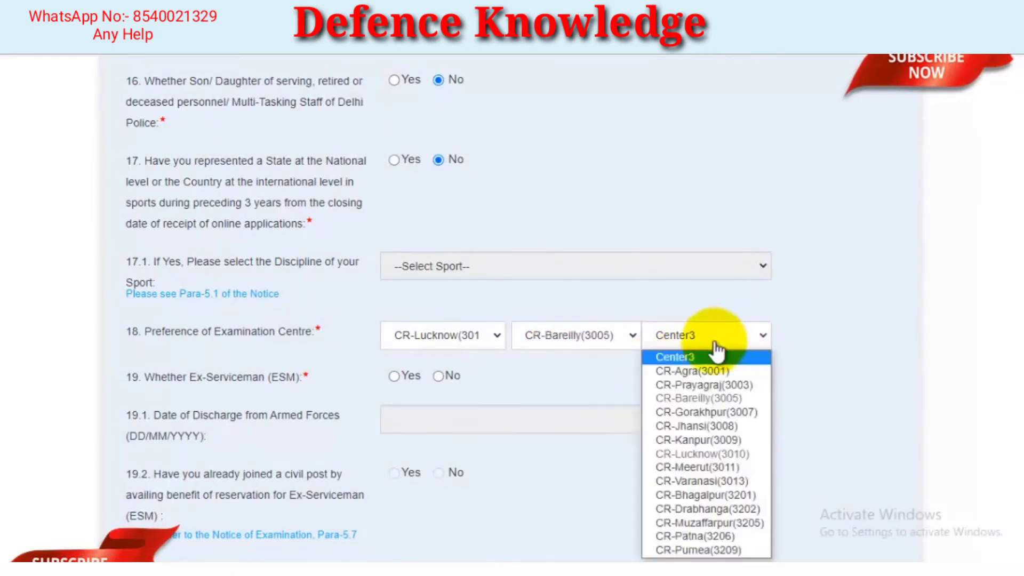
{"action": "left_click", "coordinate": [713, 491]}
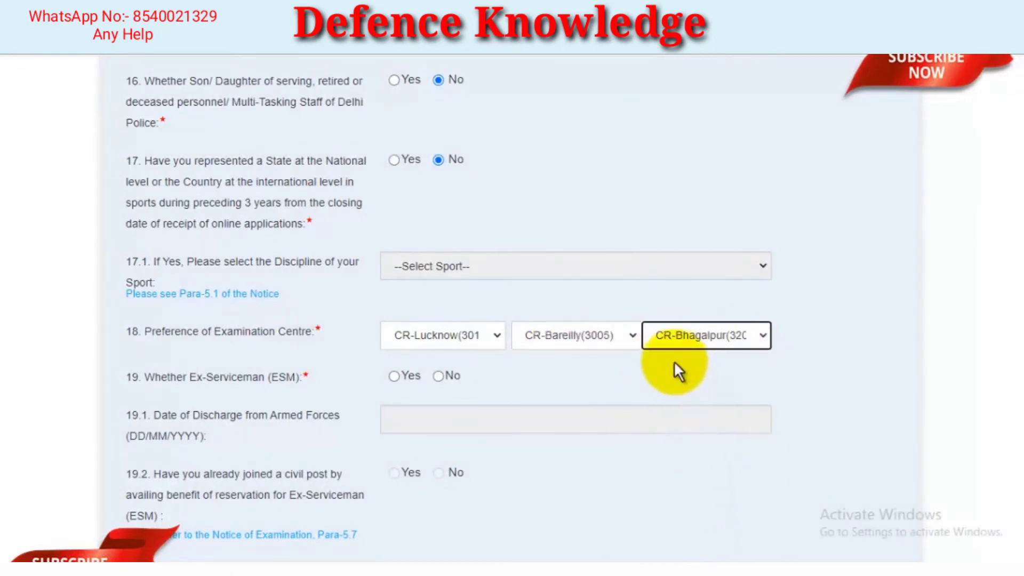
Answer No to question 19 on Ex-Serviceman status and look over its follow-up fields
{"action": "scroll", "coordinate": [677, 434], "scroll_direction": "down", "scroll_amount": 1}
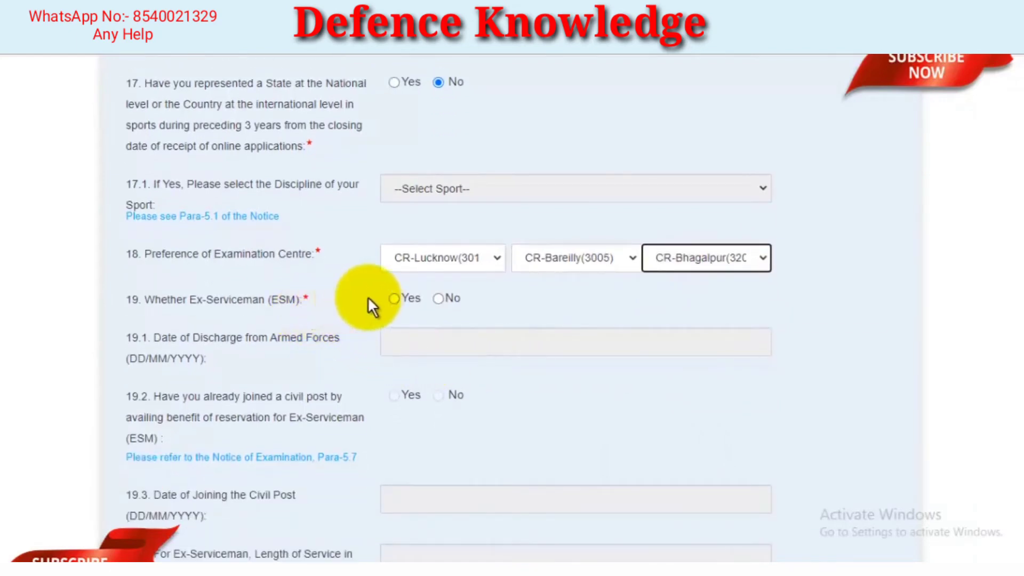
{"action": "left_click", "coordinate": [438, 299]}
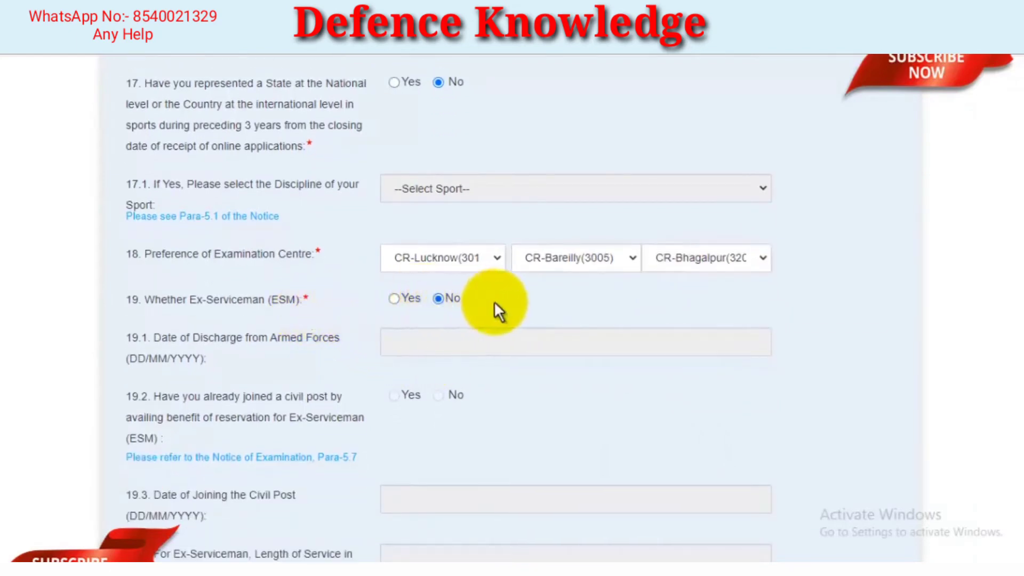
{"action": "scroll", "coordinate": [500, 301], "scroll_direction": "down", "scroll_amount": 2}
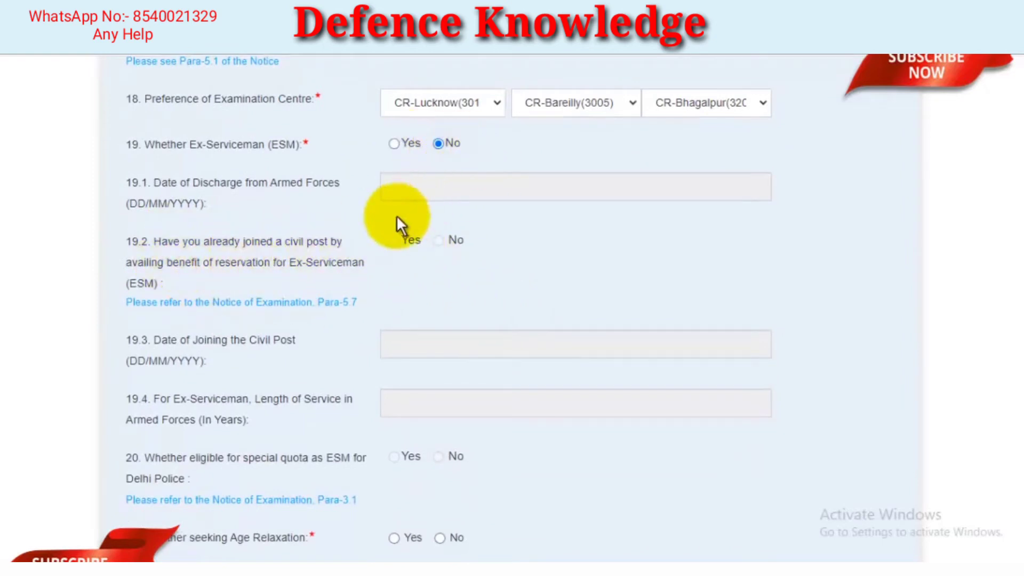
{"action": "scroll", "coordinate": [446, 256], "scroll_direction": "down", "scroll_amount": 1}
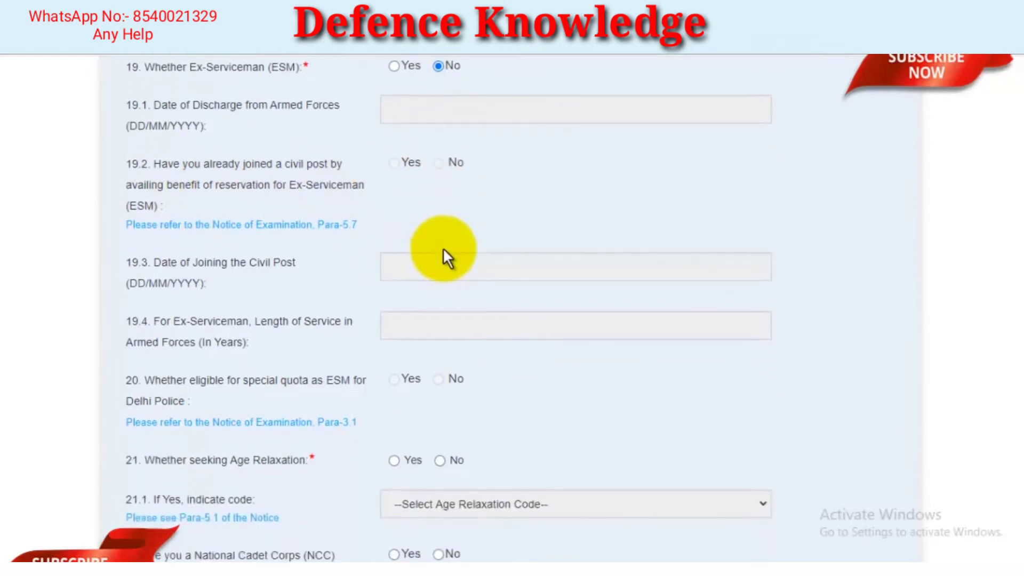
Try Yes for seeking age relaxation in question 21, examine the available codes, and set the answer to No
{"action": "scroll", "coordinate": [457, 248], "scroll_direction": "down", "scroll_amount": 2}
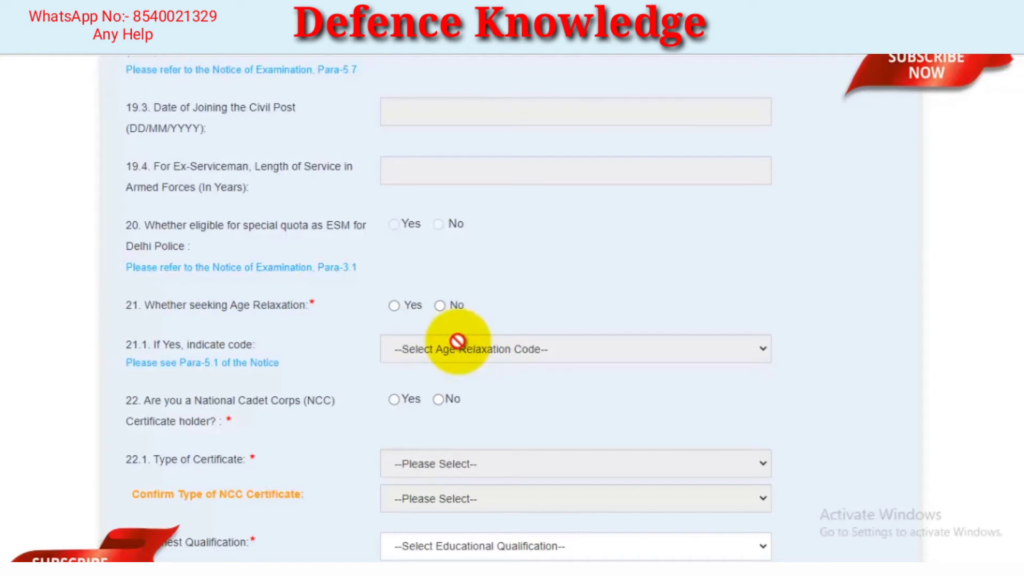
{"action": "left_click", "coordinate": [394, 305]}
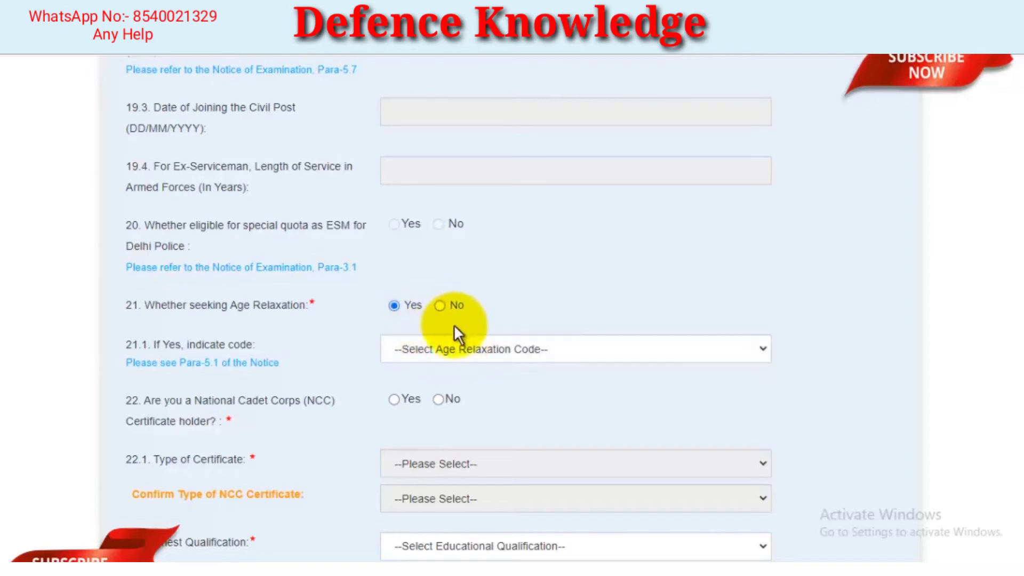
{"action": "left_click", "coordinate": [452, 353]}
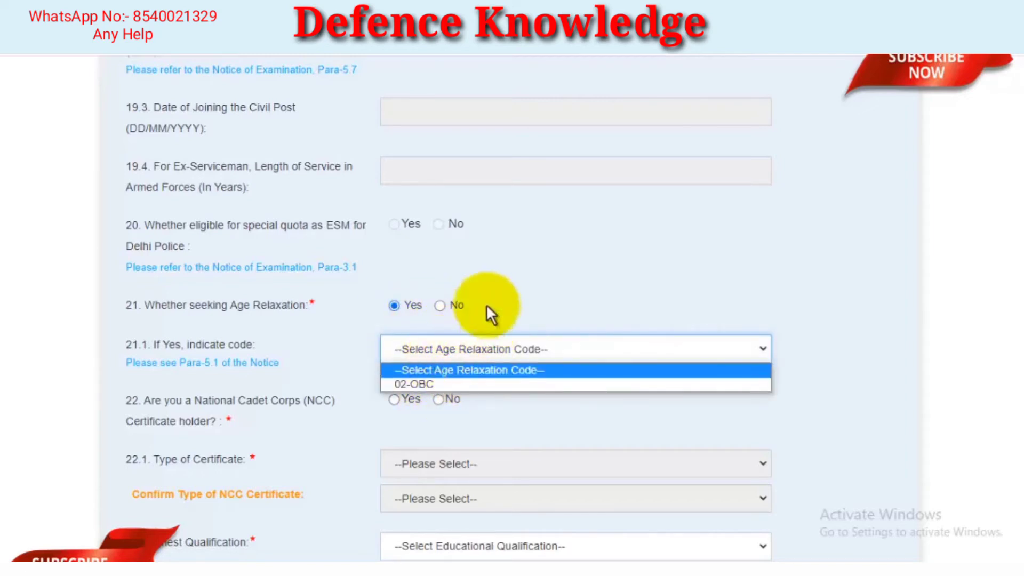
{"action": "left_click", "coordinate": [483, 316]}
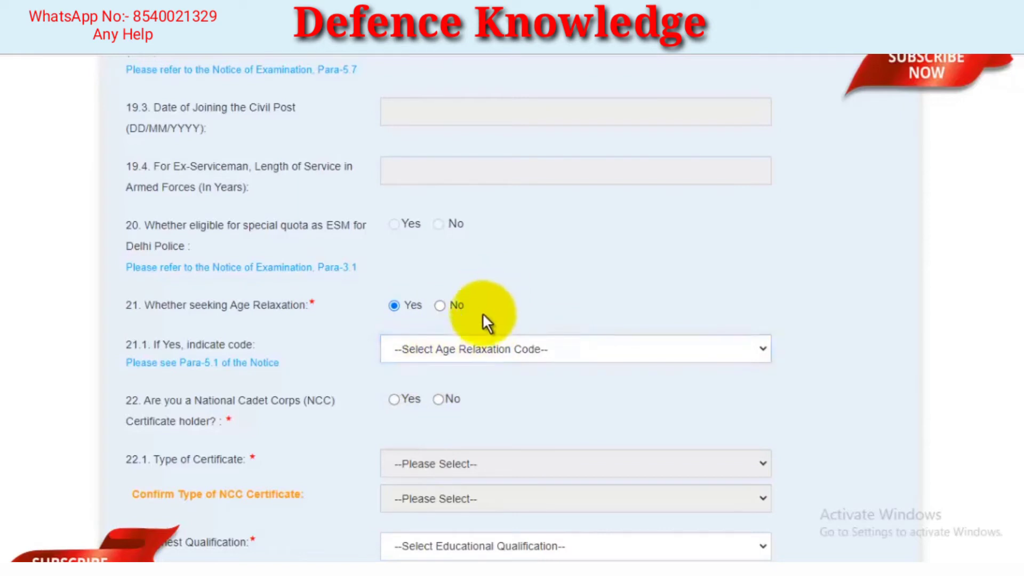
{"action": "left_click", "coordinate": [448, 306]}
Try Yes for holding an NCC certificate in question 22, examine the certificate types, and set the answer to No
{"action": "scroll", "coordinate": [528, 307], "scroll_direction": "down", "scroll_amount": 1}
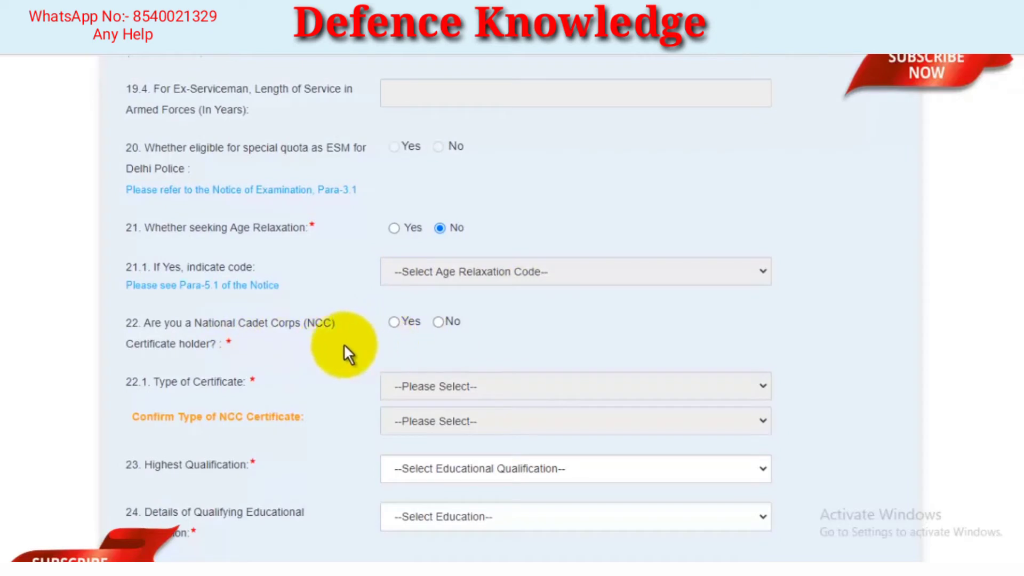
{"action": "left_click", "coordinate": [395, 323]}
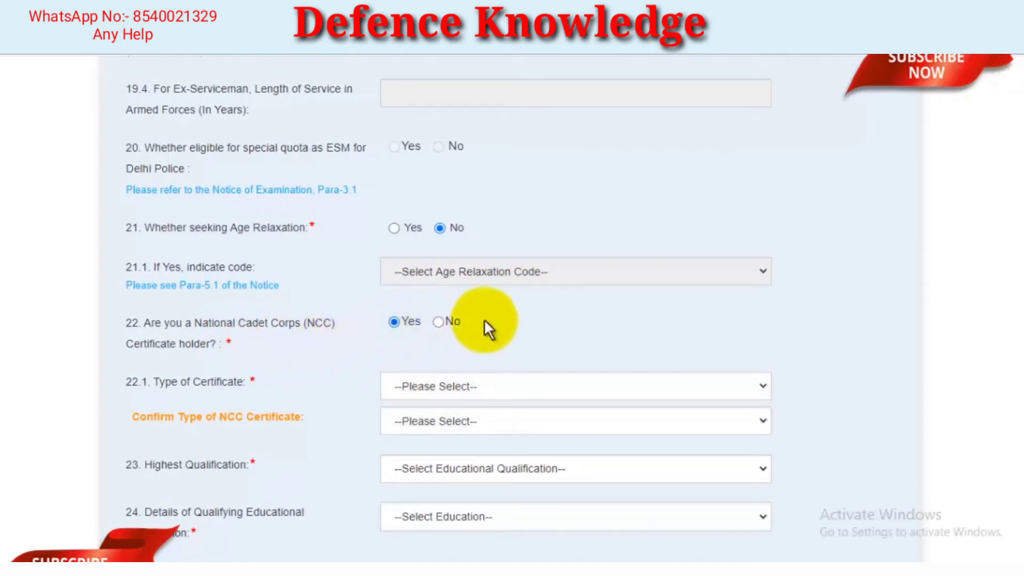
{"action": "scroll", "coordinate": [488, 320], "scroll_direction": "down", "scroll_amount": 1}
{"action": "left_click", "coordinate": [472, 312]}
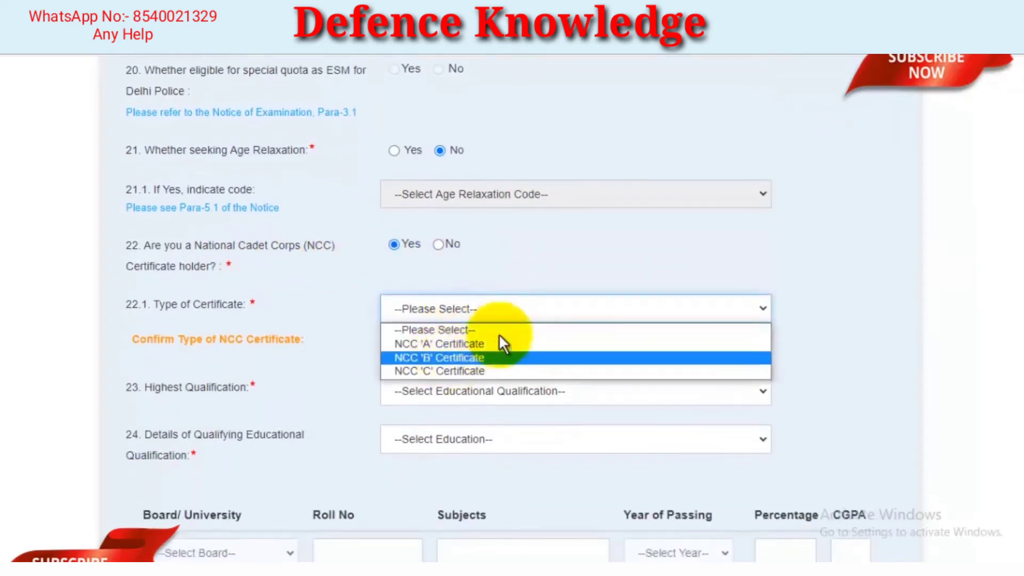
{"action": "left_click", "coordinate": [633, 262]}
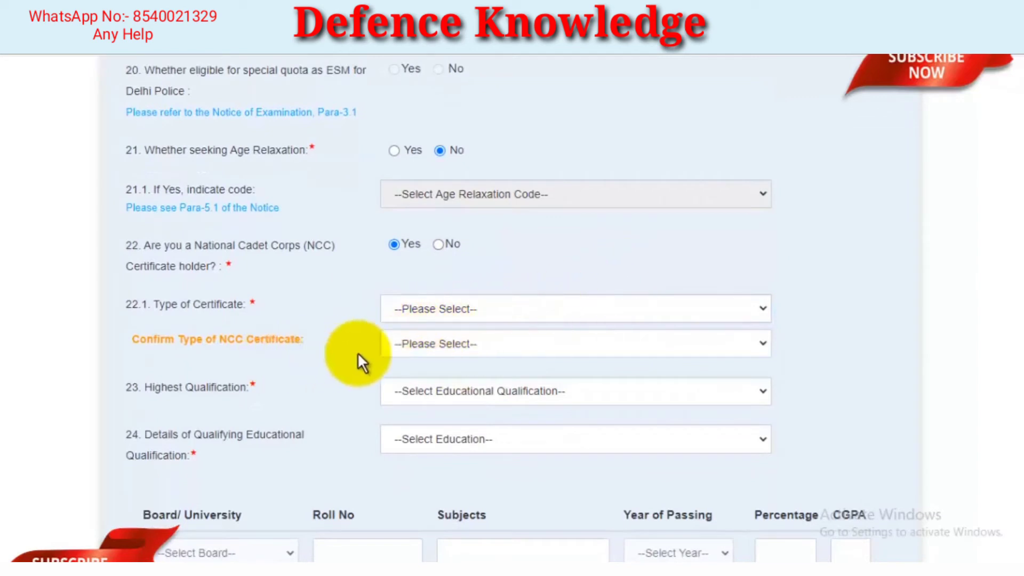
{"action": "left_click", "coordinate": [422, 347]}
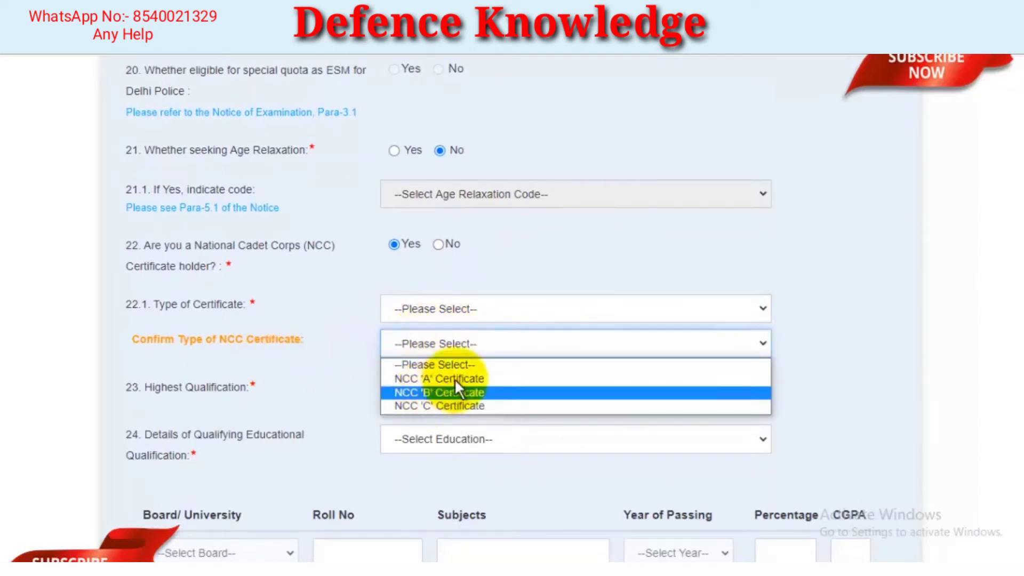
{"action": "left_click", "coordinate": [596, 275]}
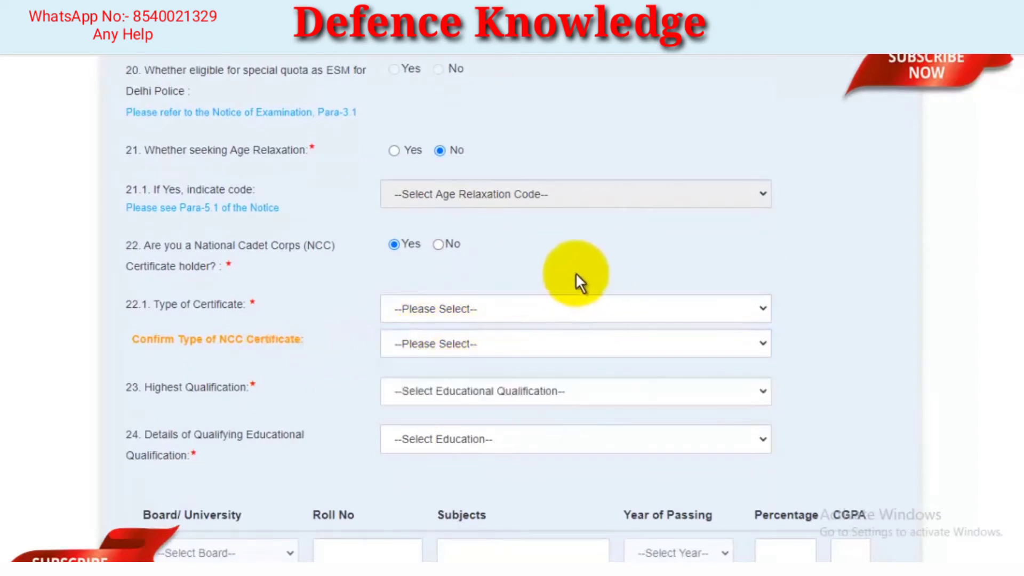
{"action": "left_click", "coordinate": [439, 244]}
Review the educational qualification options and set the highest qualification to Intermediate/ Higher Secondary/ 10+2(2)
{"action": "scroll", "coordinate": [572, 252], "scroll_direction": "down", "scroll_amount": 1}
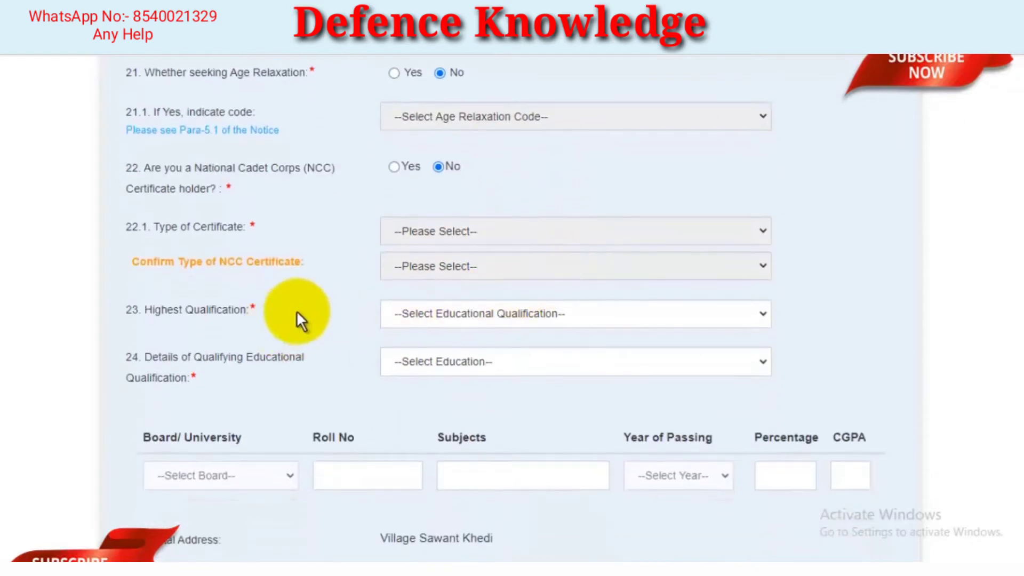
{"action": "left_click", "coordinate": [540, 323]}
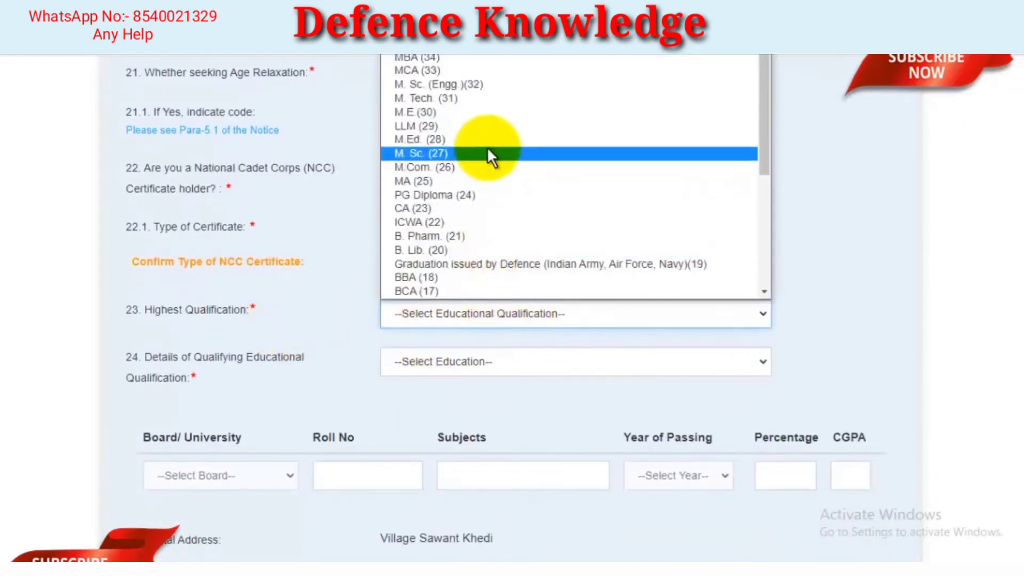
{"action": "scroll", "coordinate": [487, 146], "scroll_direction": "down", "scroll_amount": 5}
{"action": "scroll", "coordinate": [511, 169], "scroll_direction": "up", "scroll_amount": 5}
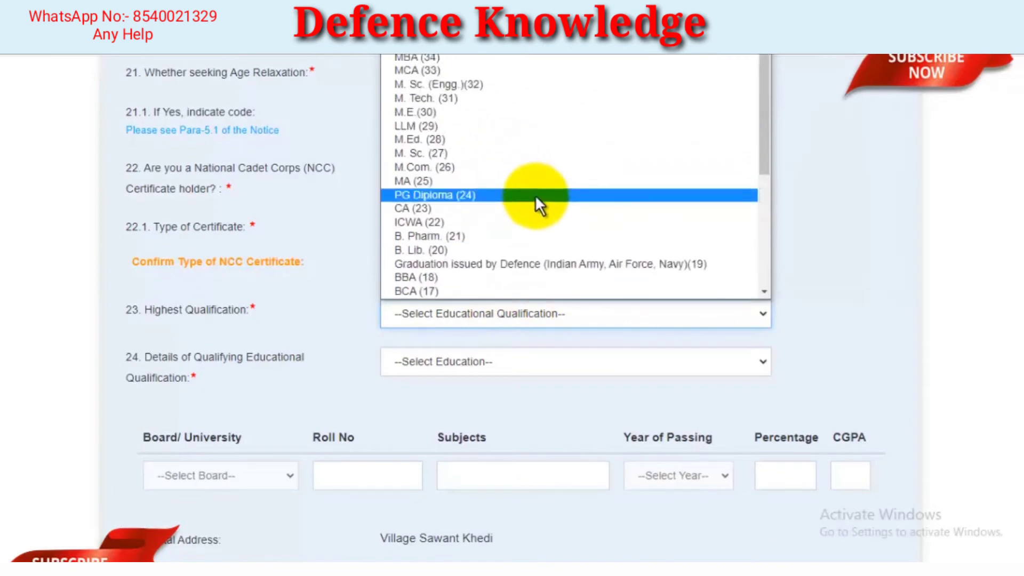
{"action": "scroll", "coordinate": [520, 143], "scroll_direction": "down", "scroll_amount": 1}
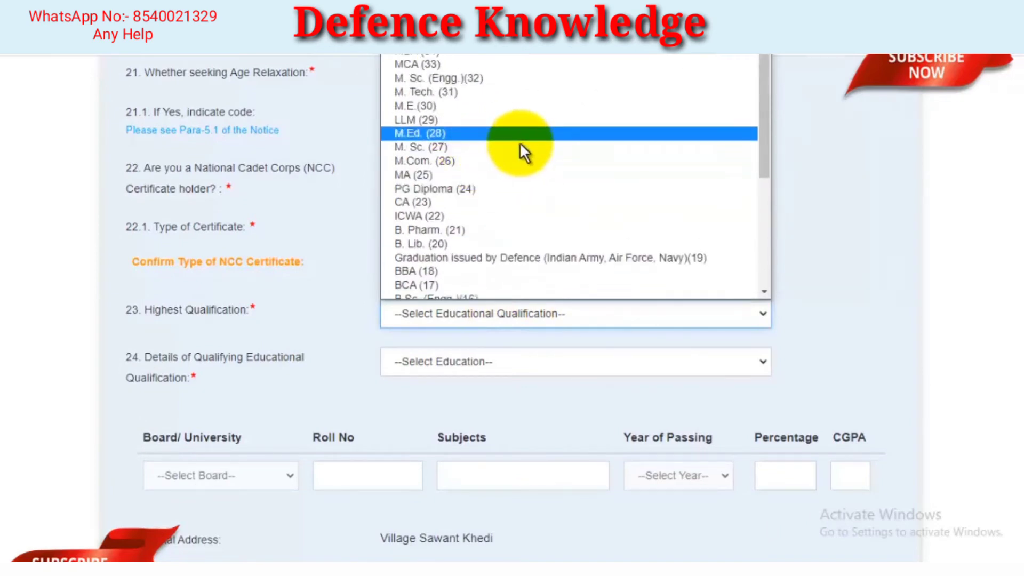
{"action": "scroll", "coordinate": [514, 157], "scroll_direction": "down", "scroll_amount": 5}
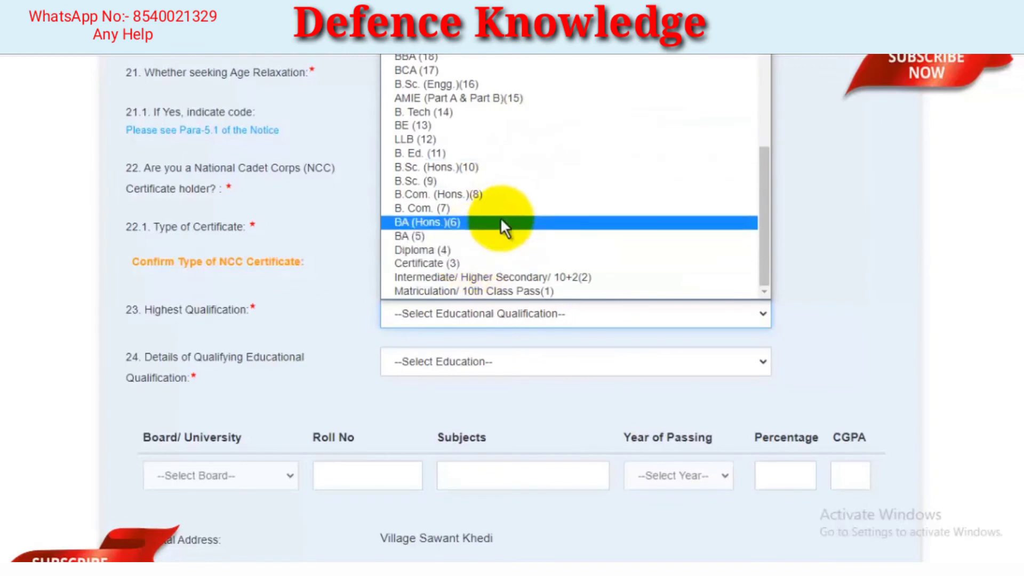
{"action": "scroll", "coordinate": [465, 161], "scroll_direction": "up", "scroll_amount": 5}
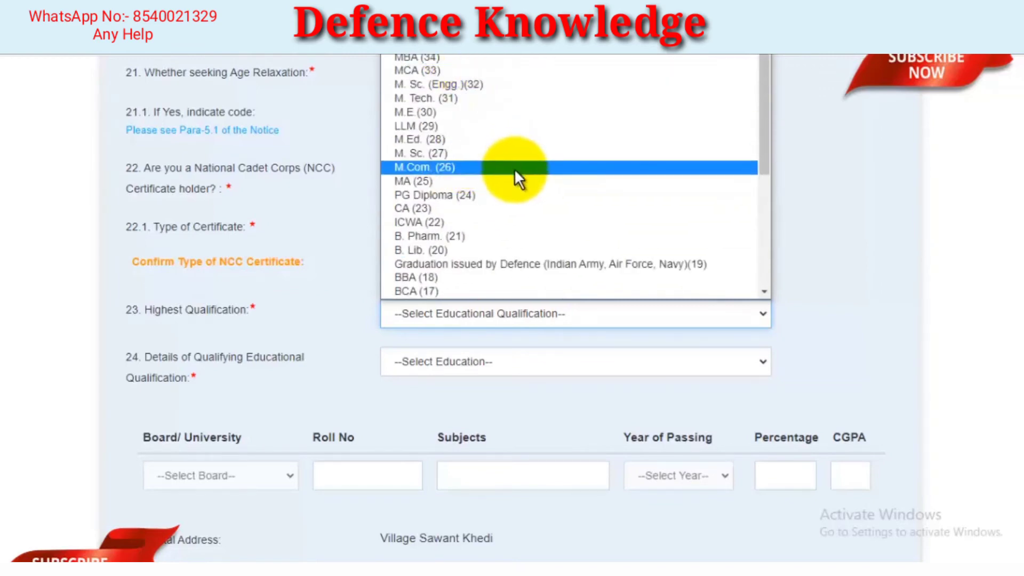
{"action": "scroll", "coordinate": [491, 191], "scroll_direction": "down", "scroll_amount": 4}
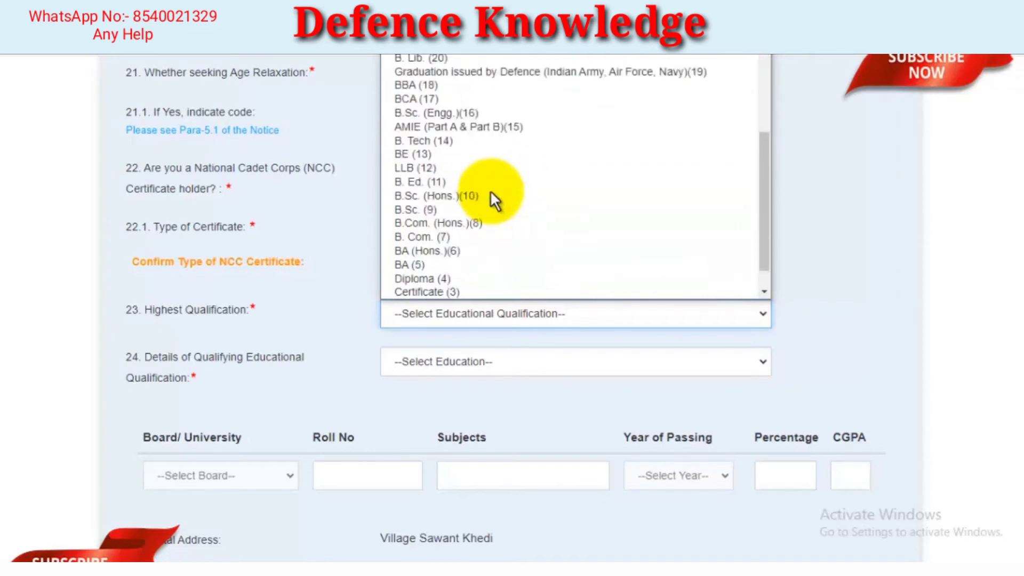
{"action": "scroll", "coordinate": [491, 190], "scroll_direction": "down", "scroll_amount": 1}
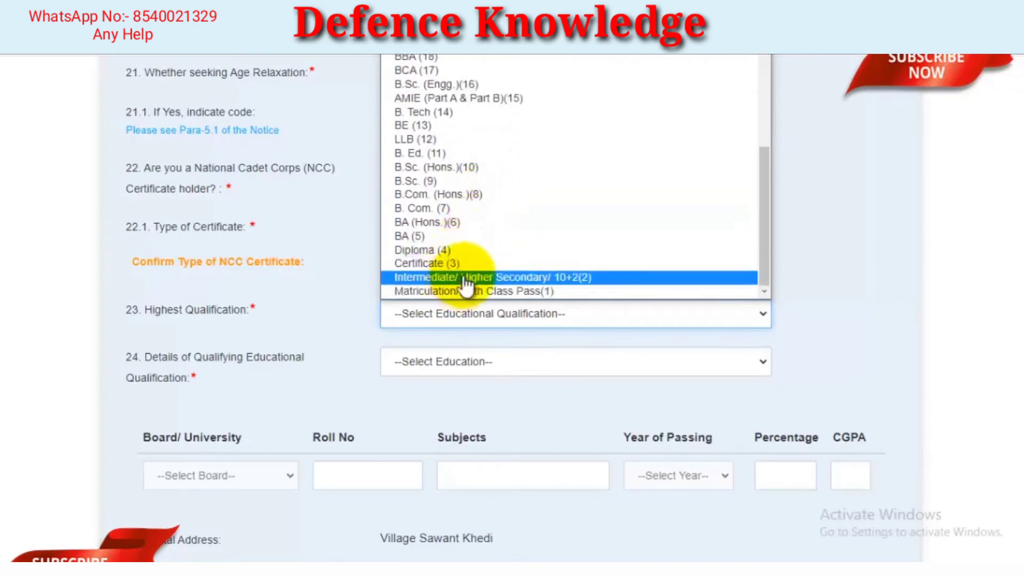
{"action": "left_click", "coordinate": [464, 279]}
Choose 12th as the qualifying educational qualification in question 24
{"action": "scroll", "coordinate": [514, 265], "scroll_direction": "down", "scroll_amount": 1}
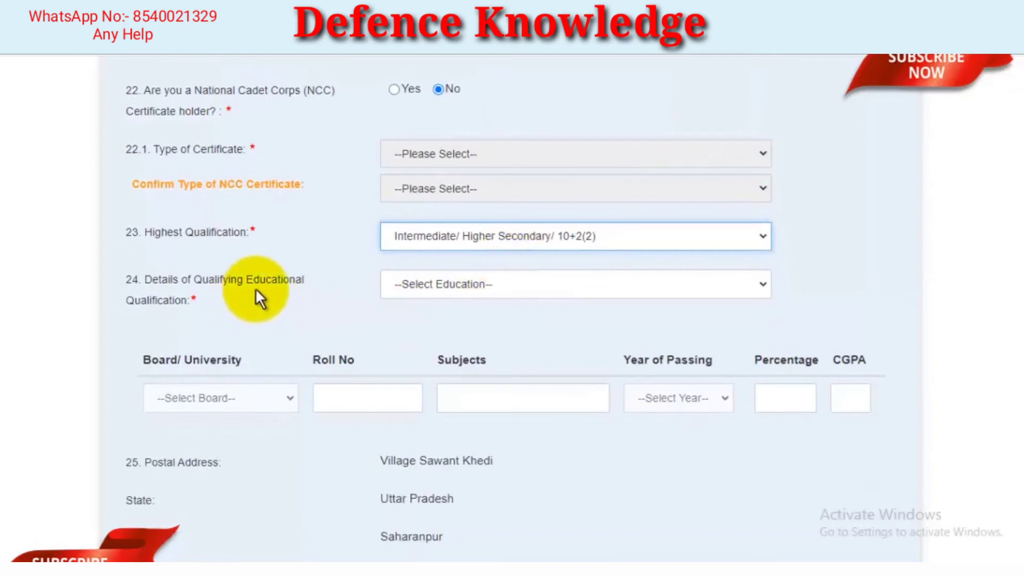
{"action": "left_click", "coordinate": [465, 288]}
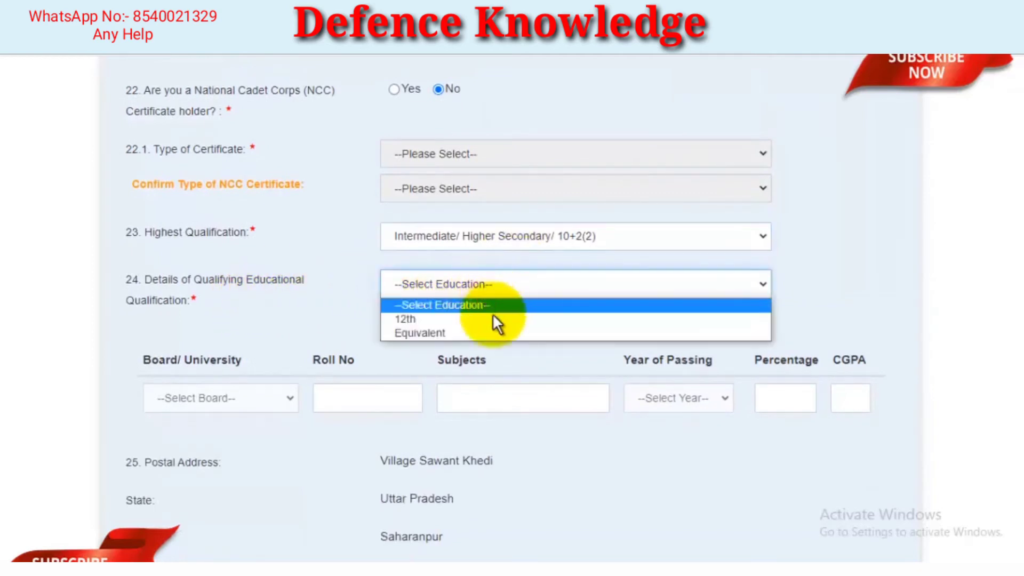
{"action": "left_click", "coordinate": [425, 315]}
Set the 12th qualification's board to Uttar Pradesh Board of Secondary Sanskrit Education
{"action": "scroll", "coordinate": [524, 304], "scroll_direction": "down", "scroll_amount": 1}
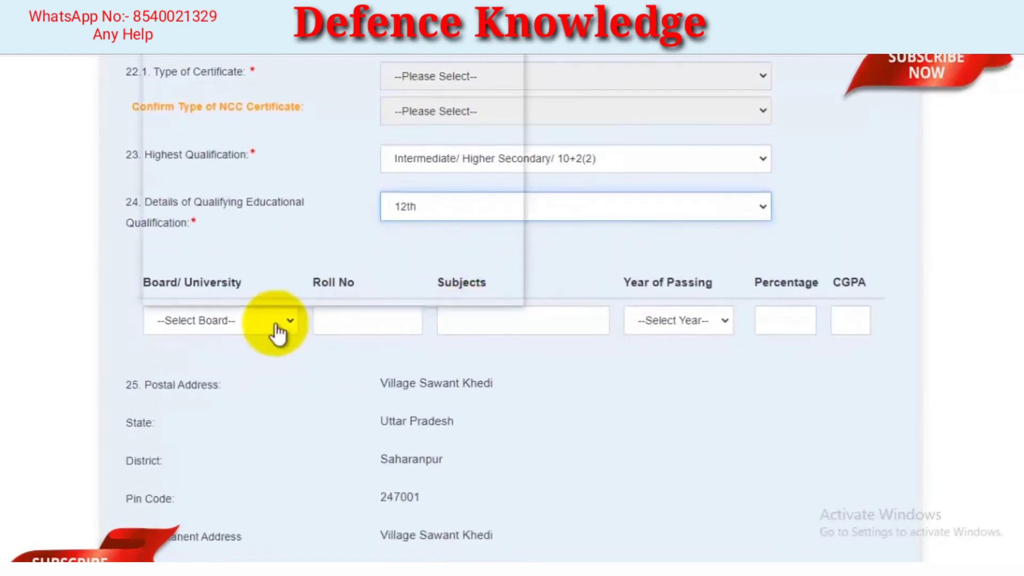
{"action": "left_click", "coordinate": [276, 326]}
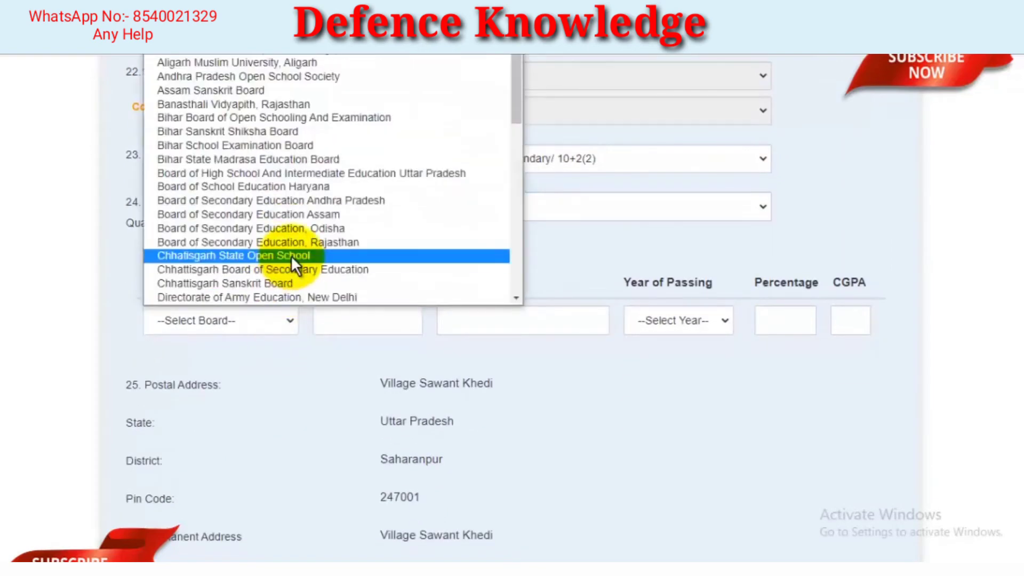
{"action": "key", "text": "b"}
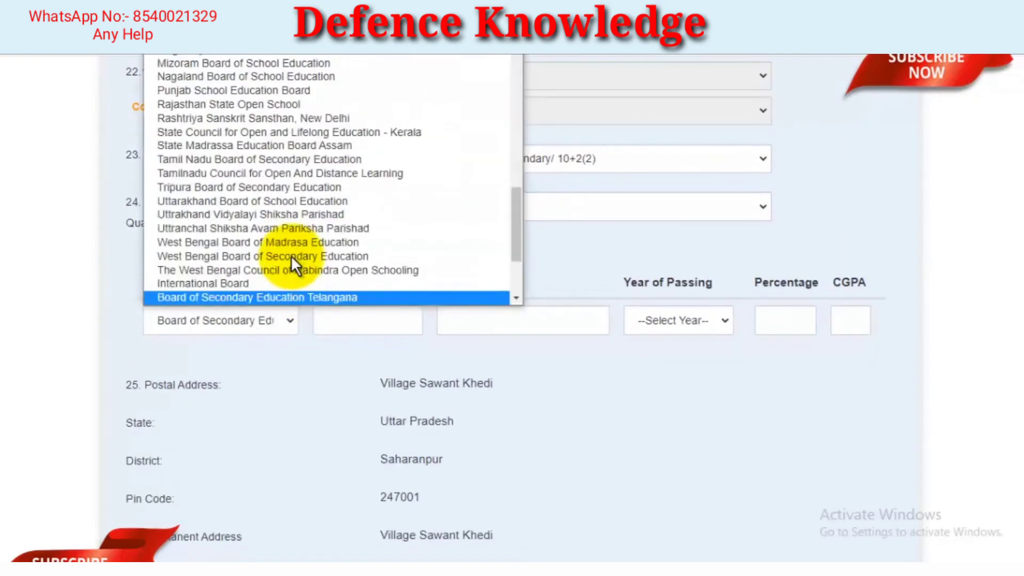
{"action": "key", "text": "Down"}
{"action": "key", "text": "Down"}
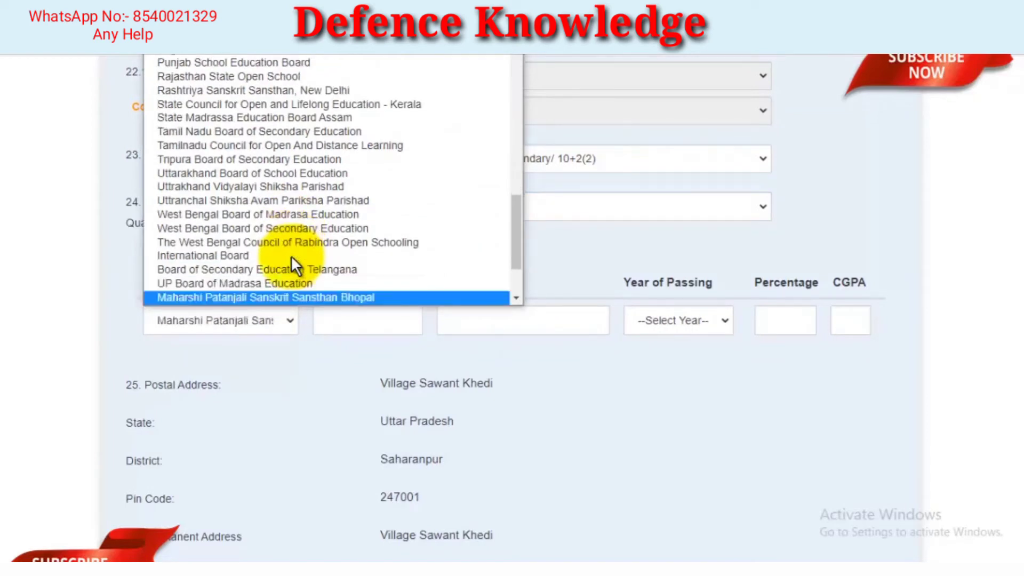
{"action": "key", "text": "Down"}
{"action": "key", "text": "Down"}
{"action": "key", "text": "Down"}
{"action": "key", "text": "Down"}
{"action": "key", "text": "Down"}
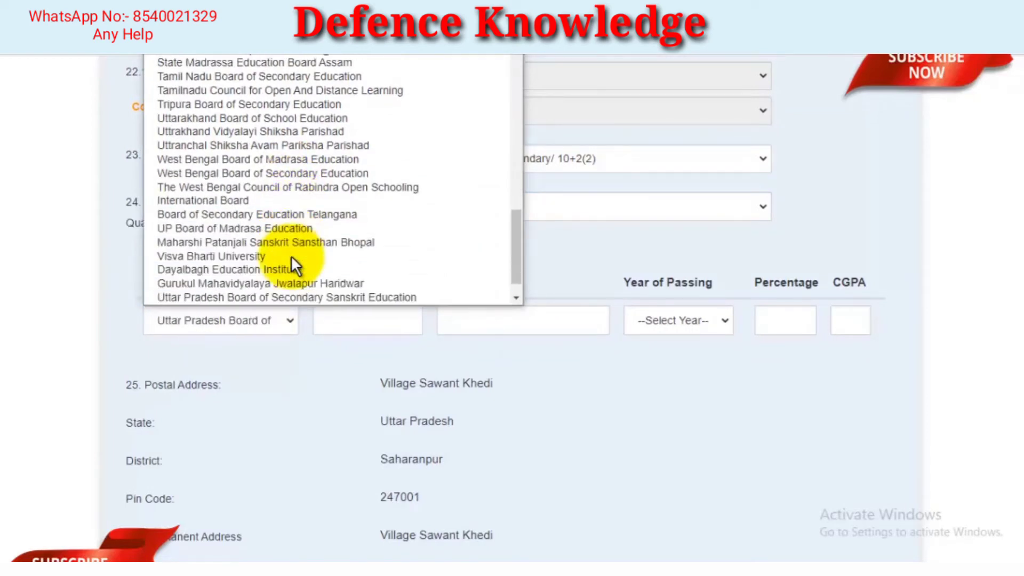
{"action": "left_click", "coordinate": [296, 283]}
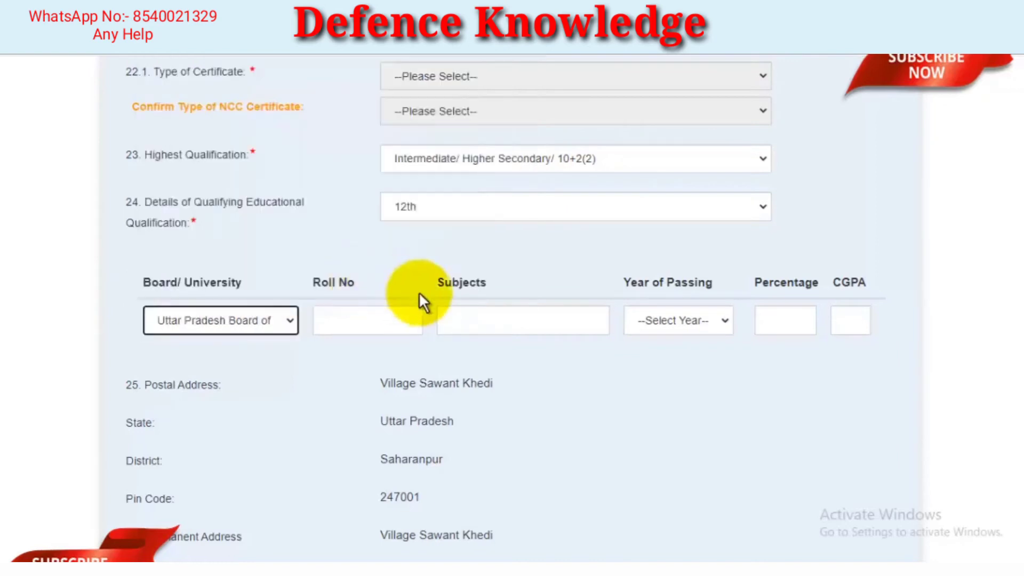
Enter the candidate's roll number for the 12th qualification
{"action": "left_click", "coordinate": [390, 320]}
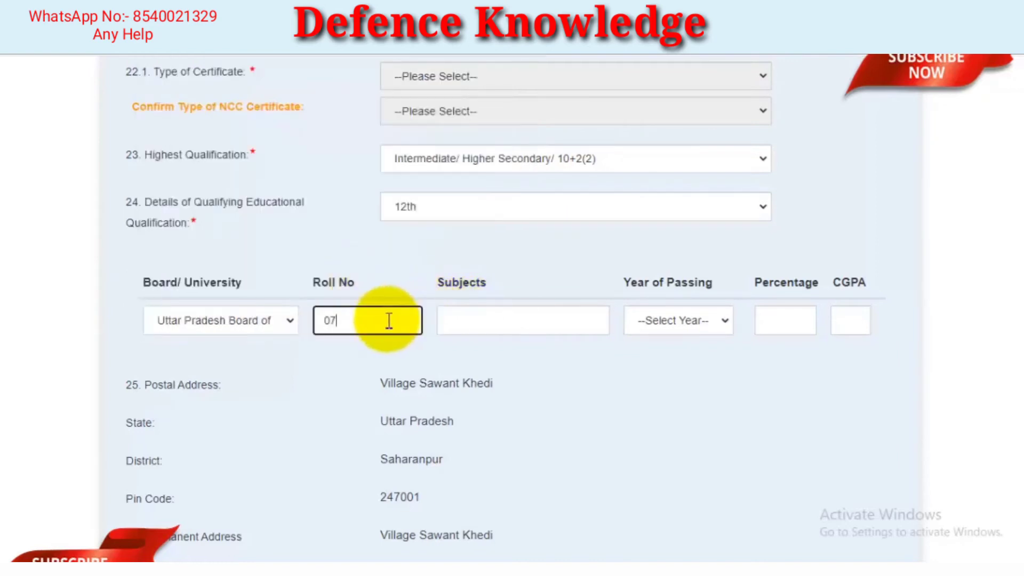
Try sample text in the Subjects field of the 12th qualification and clear the field
{"action": "left_click", "coordinate": [521, 320]}
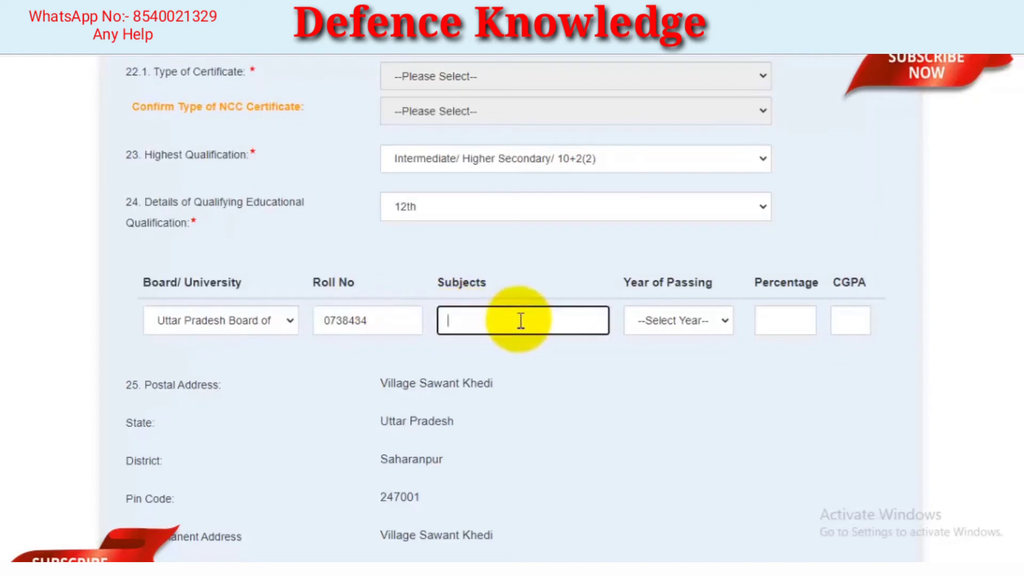
{"action": "type", "text": "Hindi PCM"}
{"action": "key", "text": "ctrl+a"}
{"action": "key", "text": "BackSpace"}
{"action": "type", "text": "kkkkkkkkkkkkkkkkkkkkkkkkkkk"}
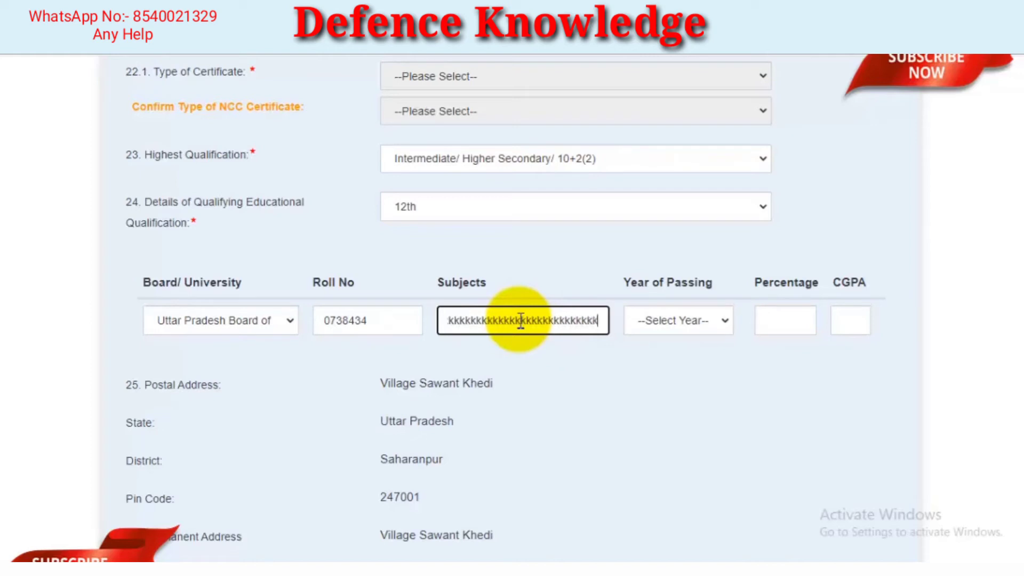
{"action": "key", "text": "ctrl+a"}
{"action": "key", "text": "BackSpace"}
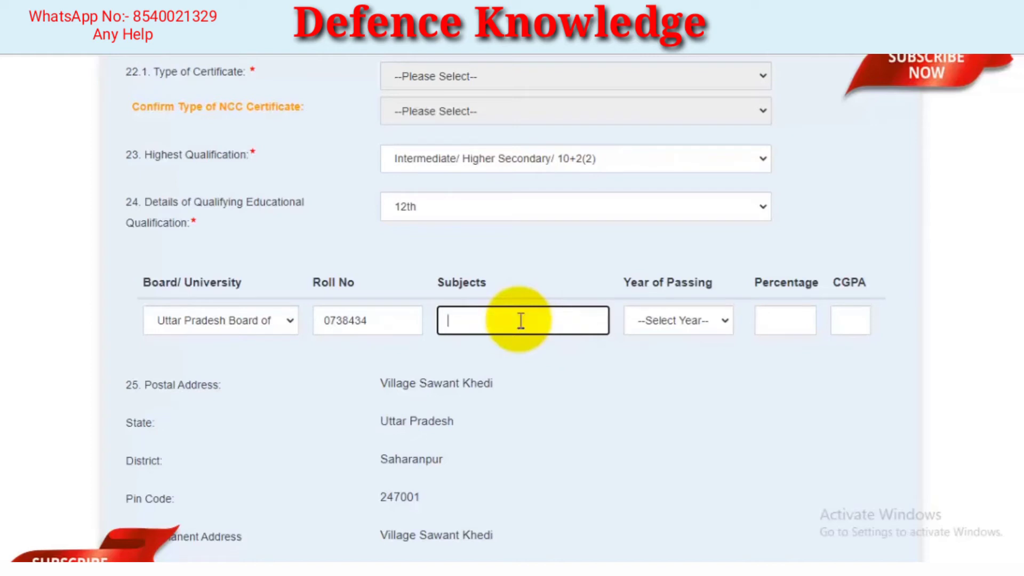
Set the 12th qualification's year of passing to 2018 and its percentage to 96.00, leaving CGPA blank
{"action": "left_click", "coordinate": [710, 327]}
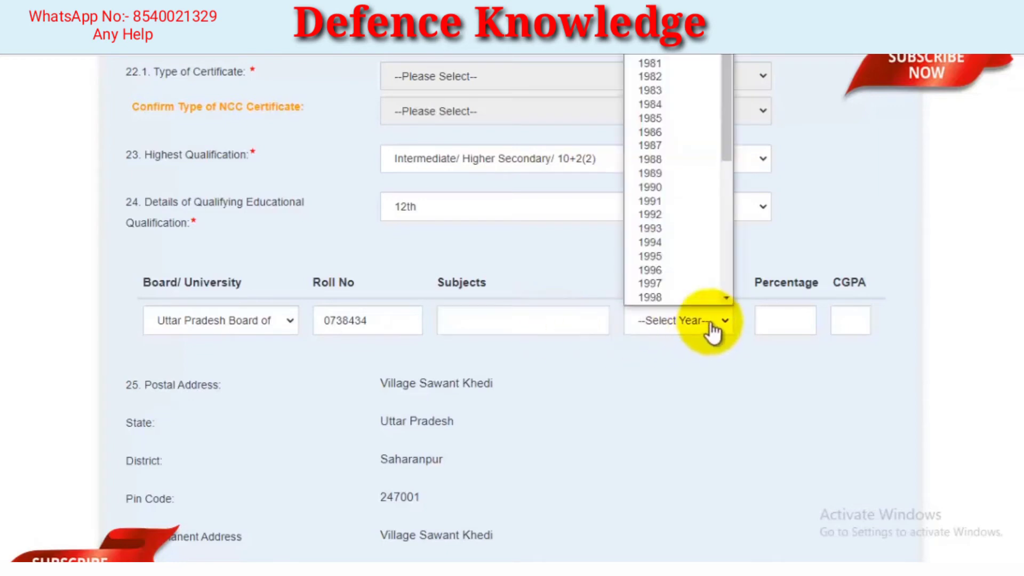
{"action": "scroll", "coordinate": [683, 185], "scroll_direction": "down", "scroll_amount": 7}
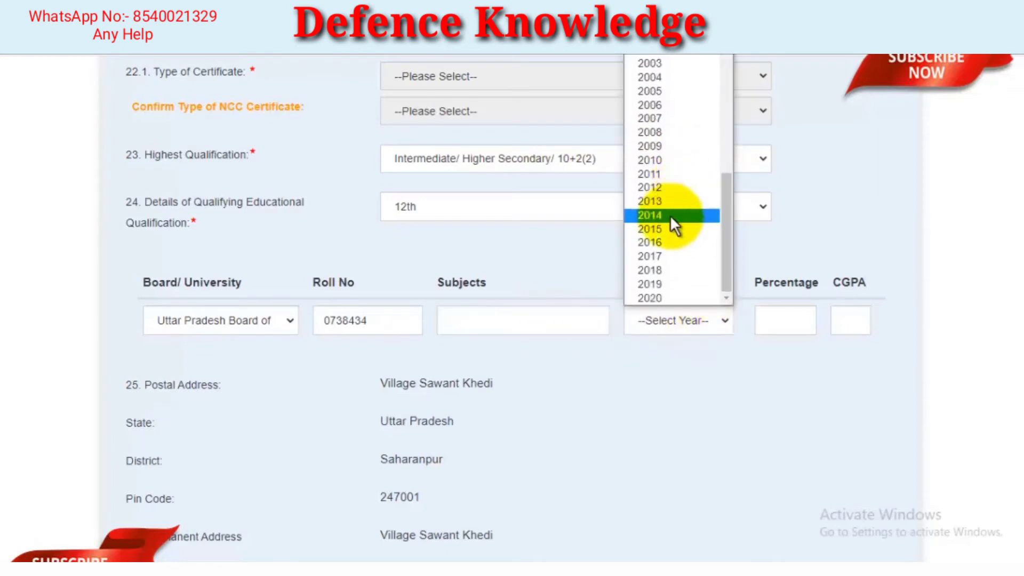
{"action": "left_click", "coordinate": [660, 271]}
{"action": "left_click", "coordinate": [793, 318]}
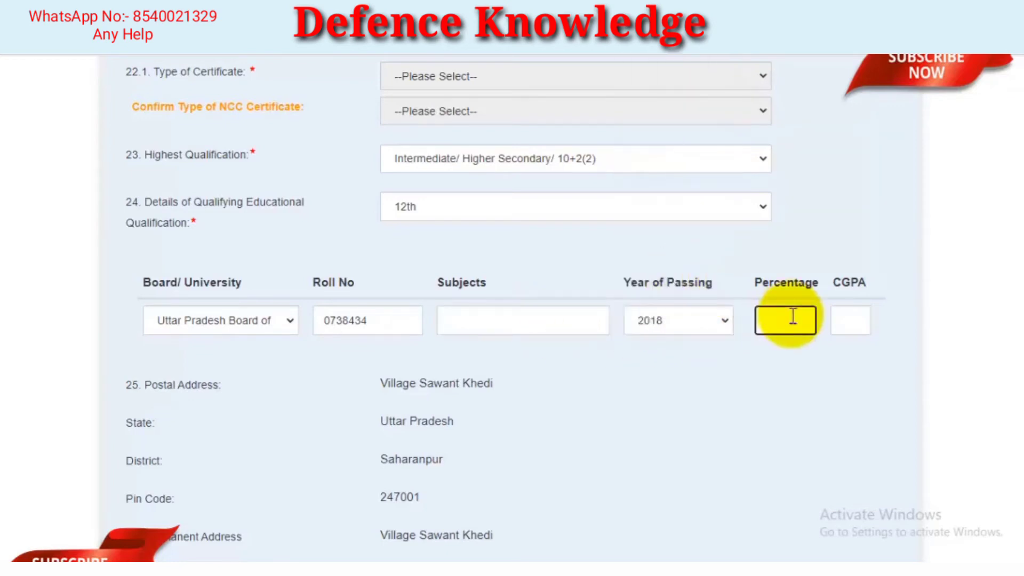
{"action": "type", "text": "96.00"}
{"action": "left_click", "coordinate": [853, 320]}
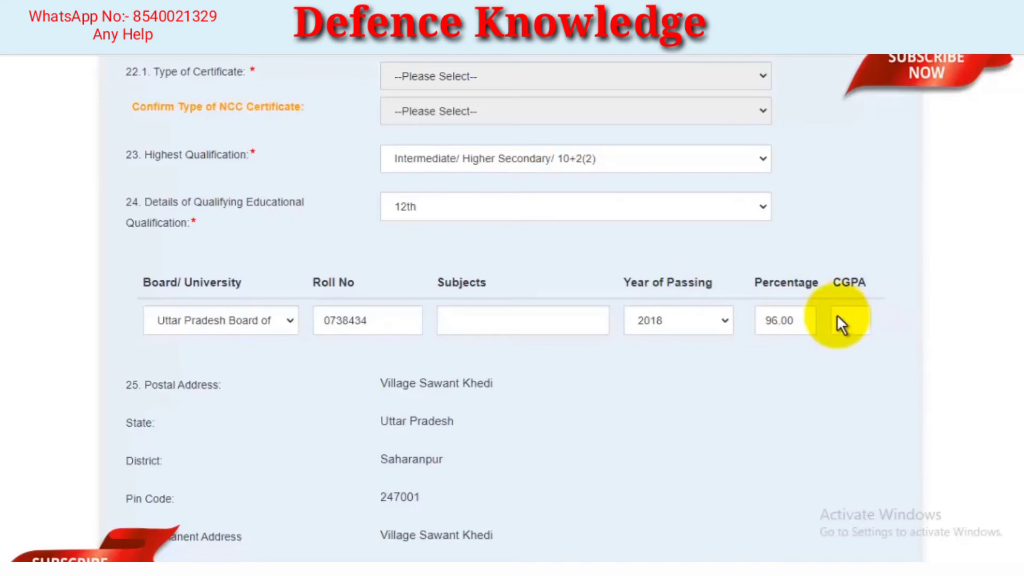
Agree to the declaration at the end of the form and activate the captcha text field
{"action": "scroll", "coordinate": [838, 299], "scroll_direction": "down", "scroll_amount": 6}
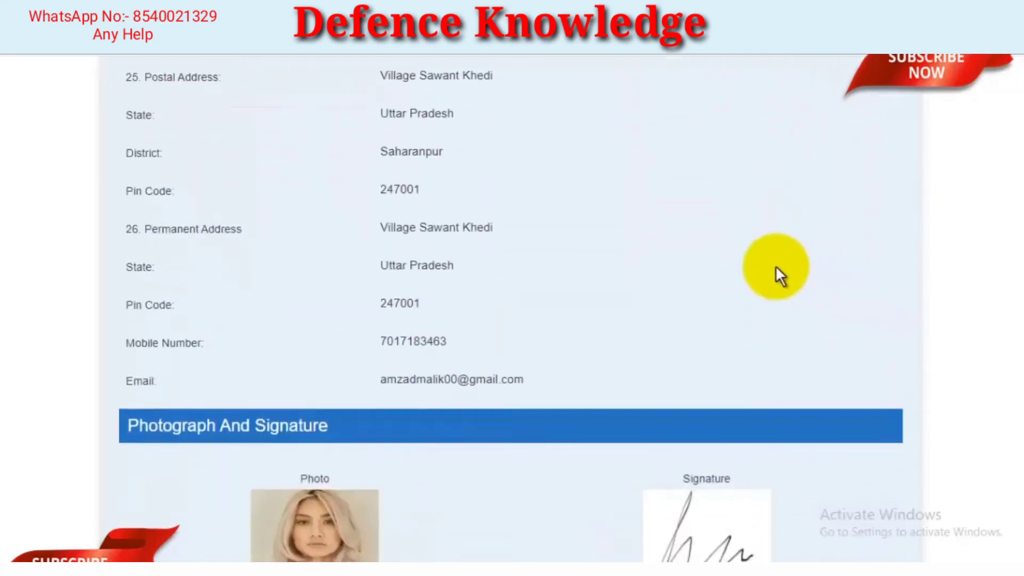
{"action": "scroll", "coordinate": [614, 268], "scroll_direction": "down", "scroll_amount": 4}
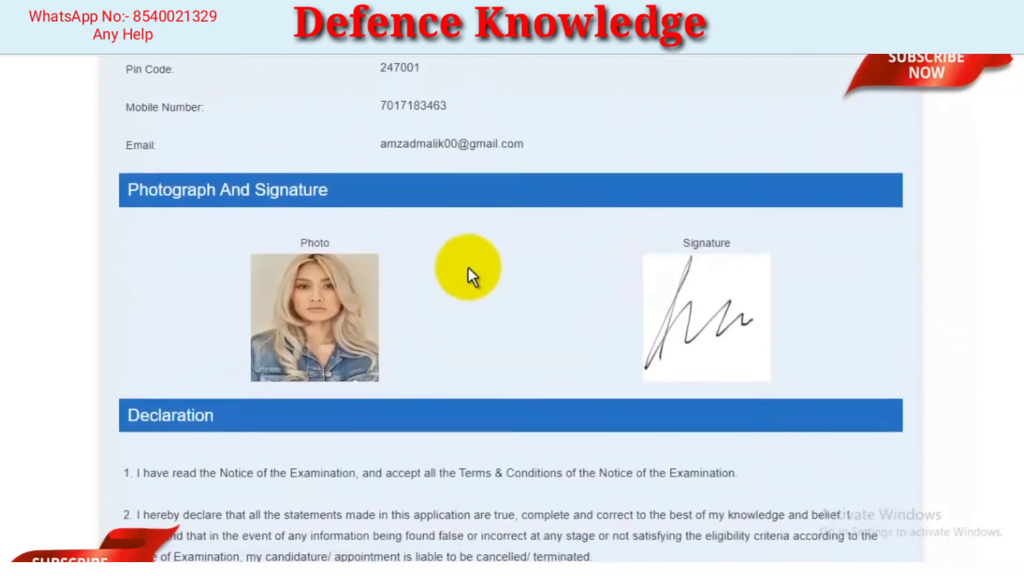
{"action": "scroll", "coordinate": [468, 267], "scroll_direction": "down", "scroll_amount": 4}
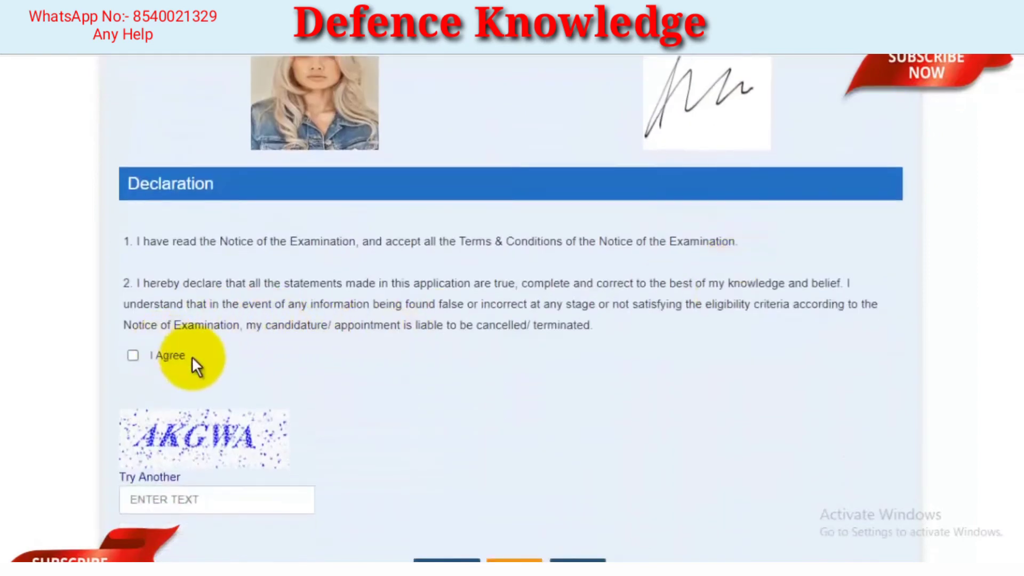
{"action": "left_click", "coordinate": [133, 356]}
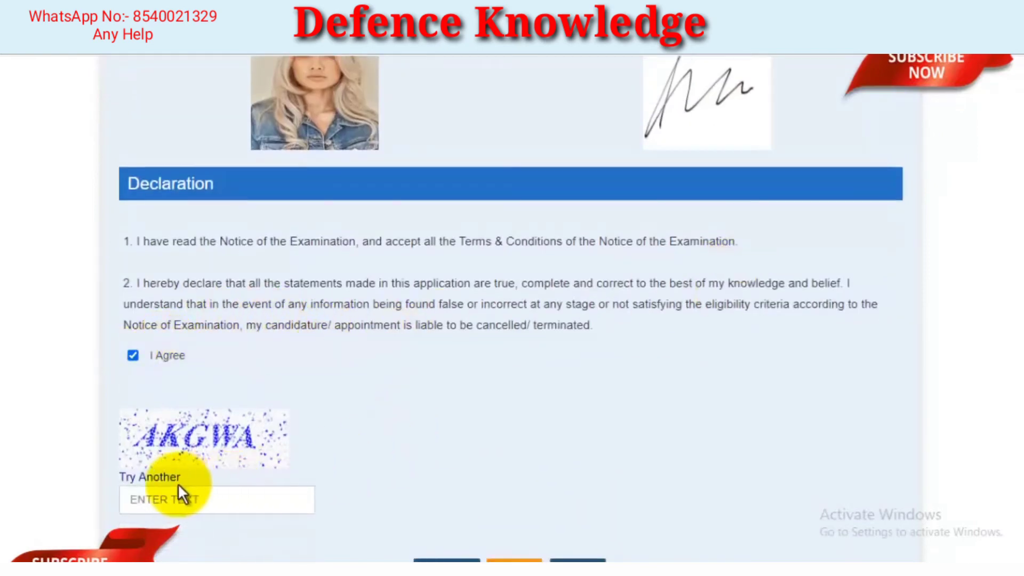
{"action": "left_click", "coordinate": [206, 502]}
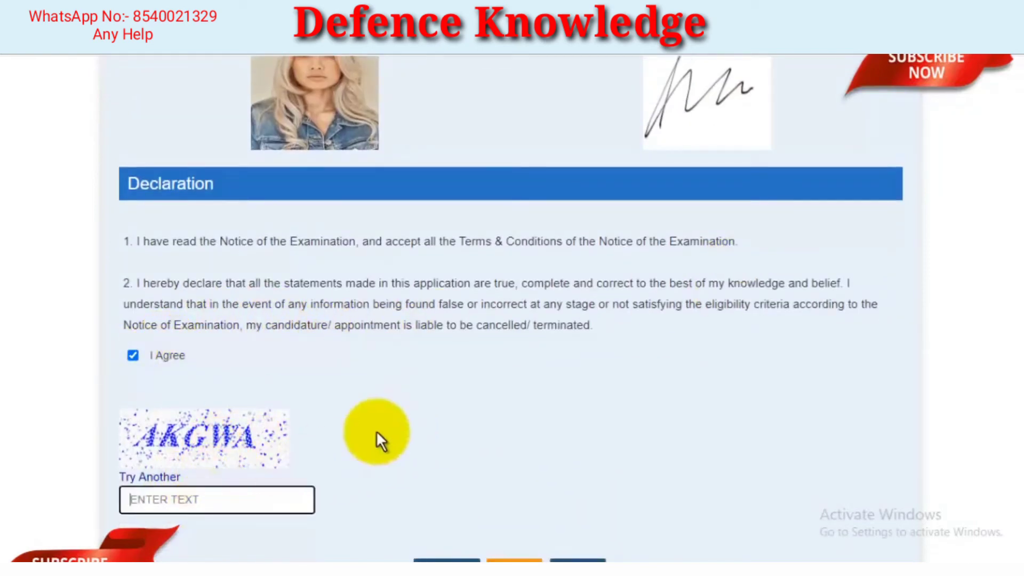
Recheck the completed form entries and open the application form preview
{"action": "scroll", "coordinate": [557, 353], "scroll_direction": "down", "scroll_amount": 3}
{"action": "scroll", "coordinate": [651, 320], "scroll_direction": "up", "scroll_amount": 15}
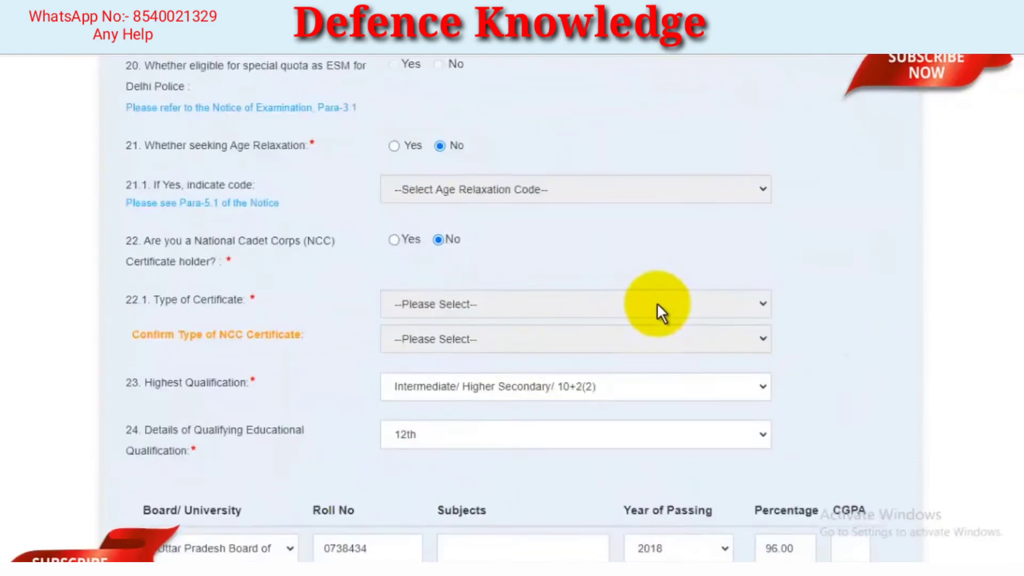
{"action": "scroll", "coordinate": [657, 303], "scroll_direction": "up", "scroll_amount": 5}
{"action": "scroll", "coordinate": [663, 298], "scroll_direction": "down", "scroll_amount": 20}
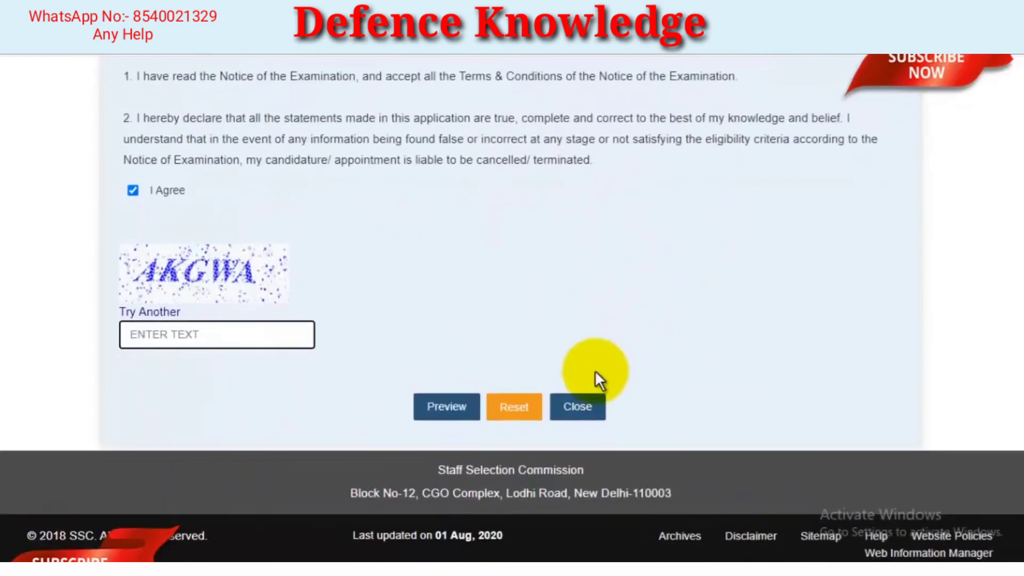
{"action": "left_click", "coordinate": [443, 410]}
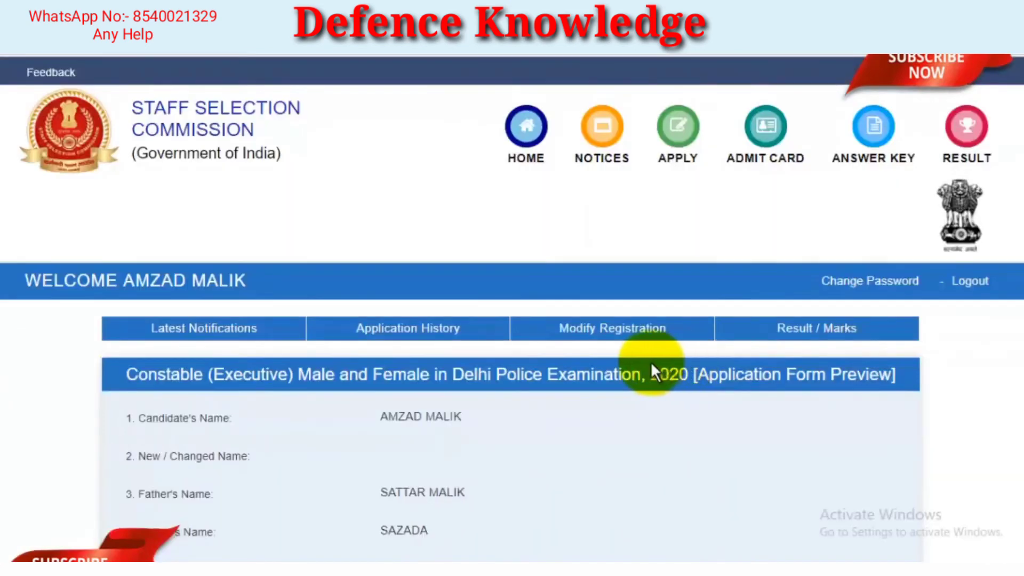
Review all details in the application form preview, then submit the application and confirm the final submission
{"action": "scroll", "coordinate": [610, 373], "scroll_direction": "down", "scroll_amount": 10}
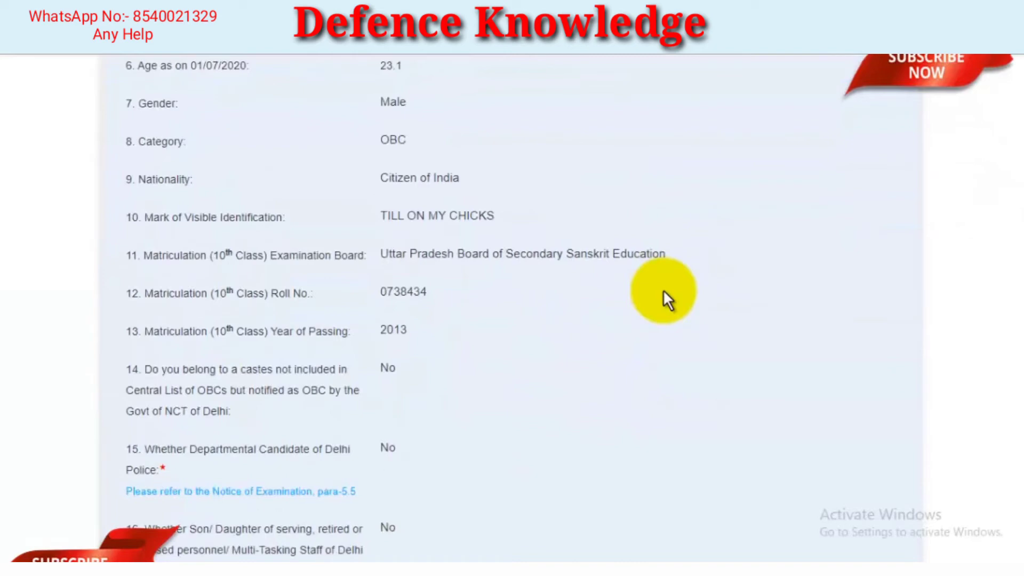
{"action": "scroll", "coordinate": [666, 299], "scroll_direction": "down", "scroll_amount": 7}
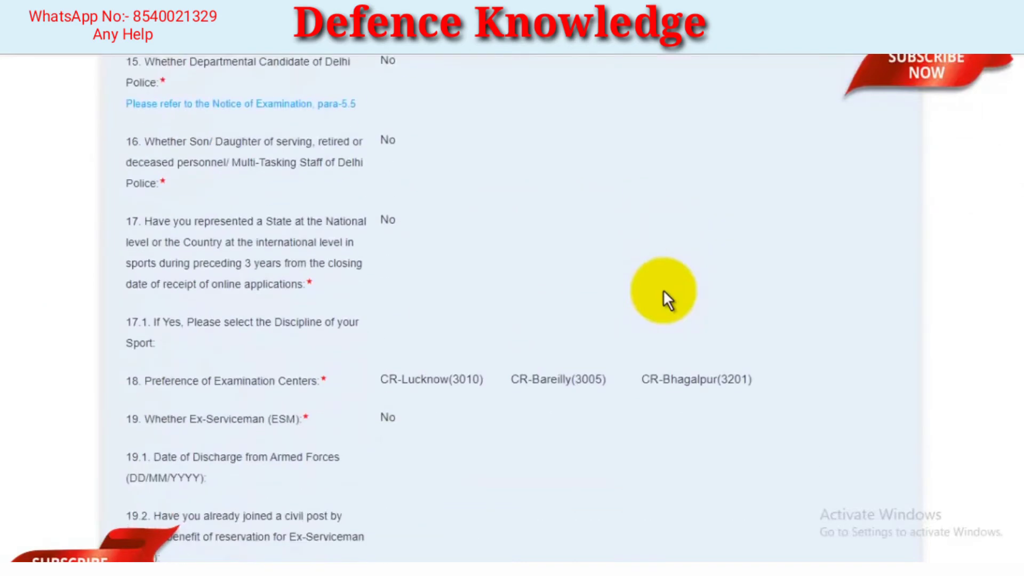
{"action": "scroll", "coordinate": [664, 292], "scroll_direction": "down", "scroll_amount": 20}
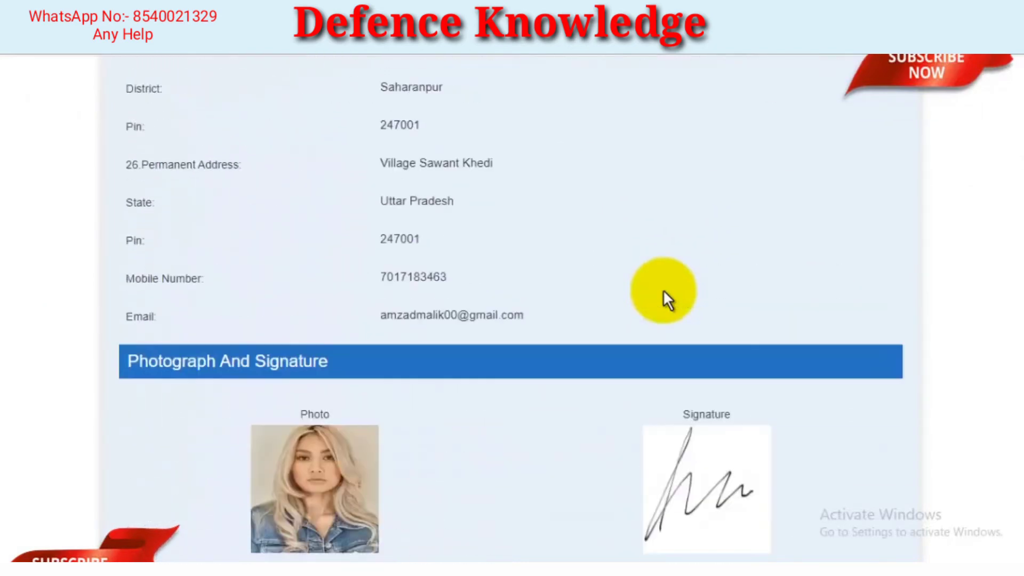
{"action": "scroll", "coordinate": [663, 292], "scroll_direction": "down", "scroll_amount": 4}
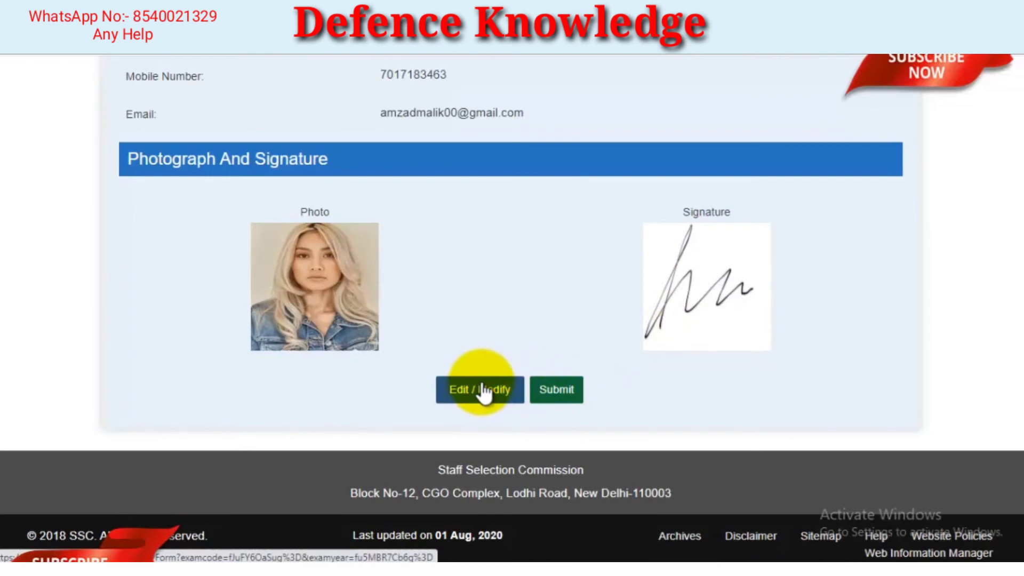
{"action": "left_click", "coordinate": [565, 396]}
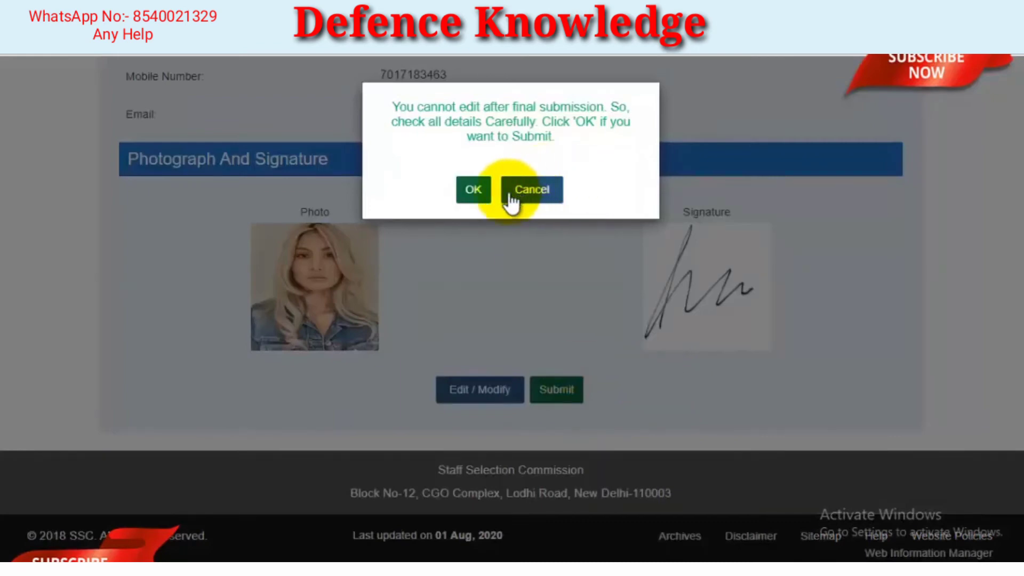
{"action": "left_click", "coordinate": [472, 192]}
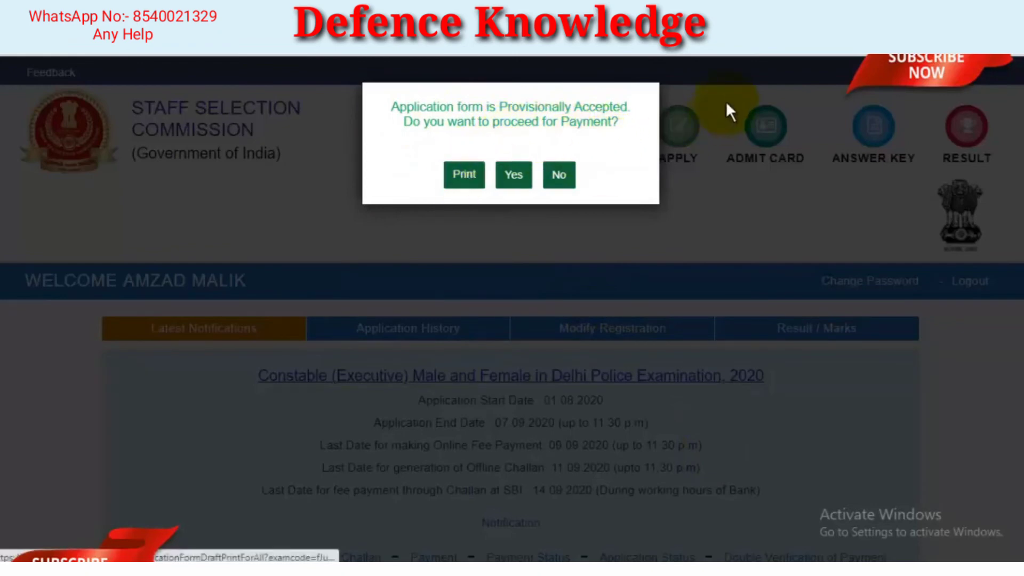
Choose to proceed for payment and check the printable copy of the application form
{"action": "left_click", "coordinate": [843, 11]}
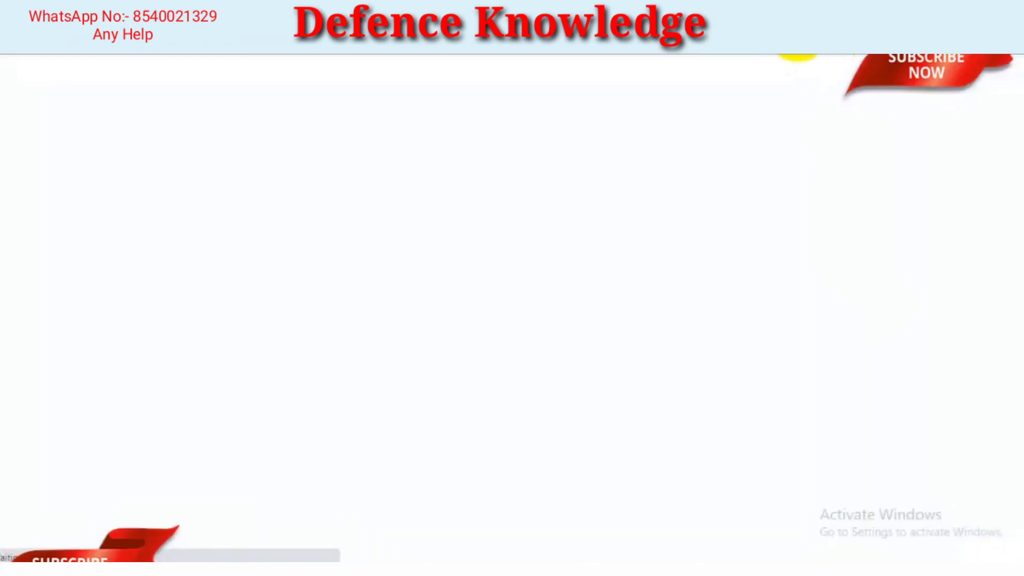
{"action": "left_click", "coordinate": [779, 11]}
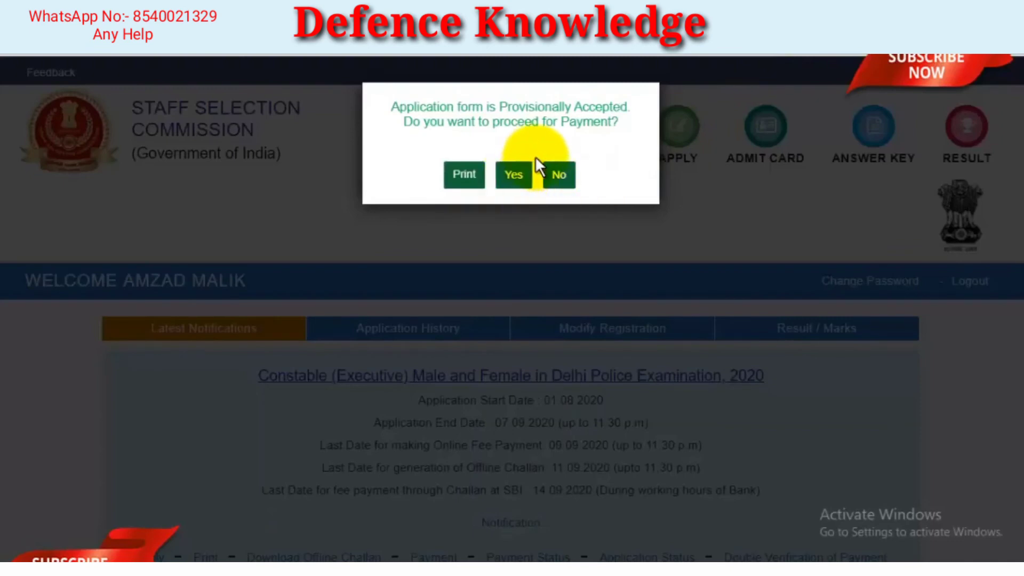
{"action": "left_click", "coordinate": [523, 178]}
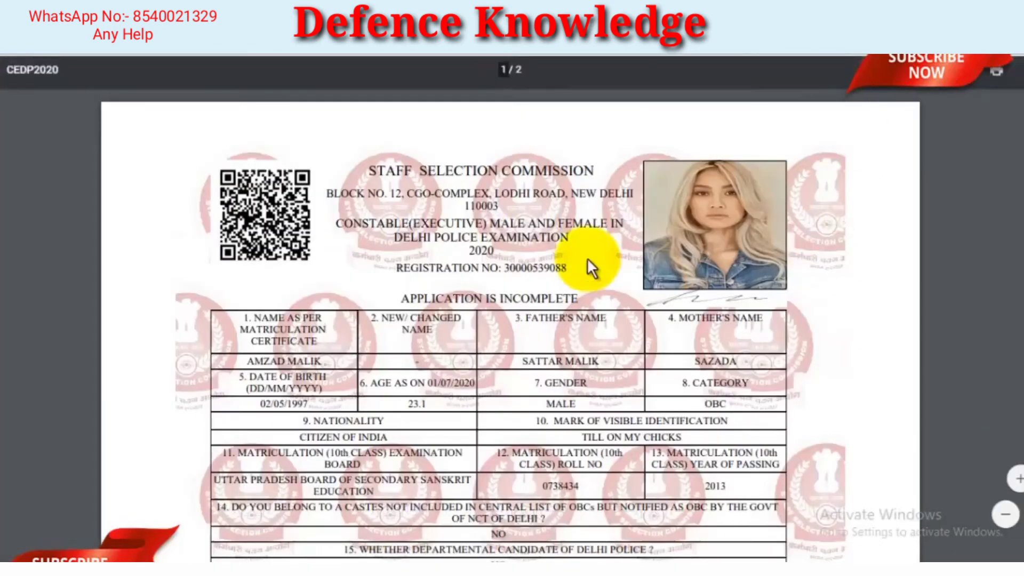
{"action": "scroll", "coordinate": [854, 471], "scroll_direction": "down", "scroll_amount": 20}
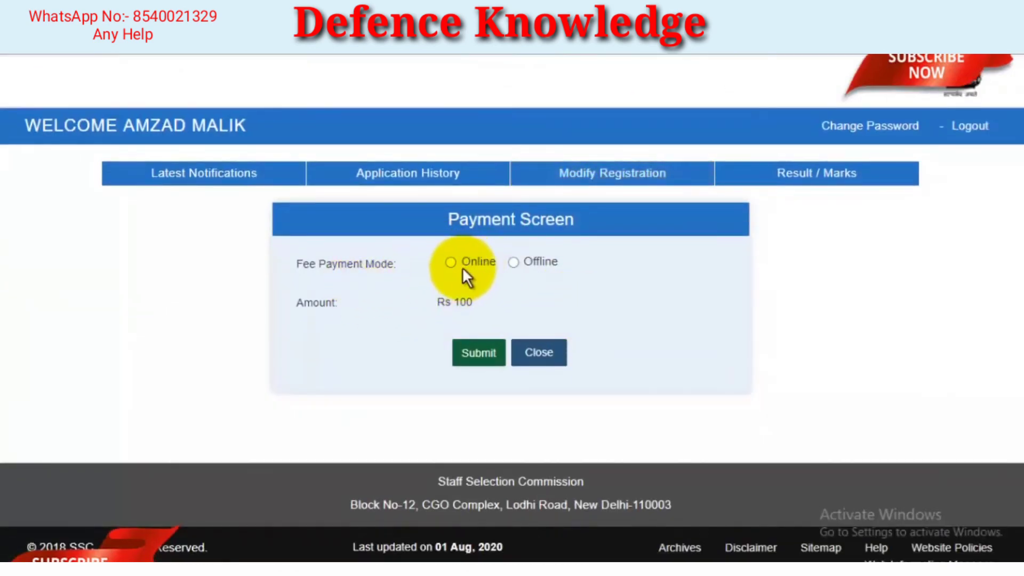
Submit Online as the fee payment mode and look through the bank's available payment options
{"action": "left_click", "coordinate": [452, 263]}
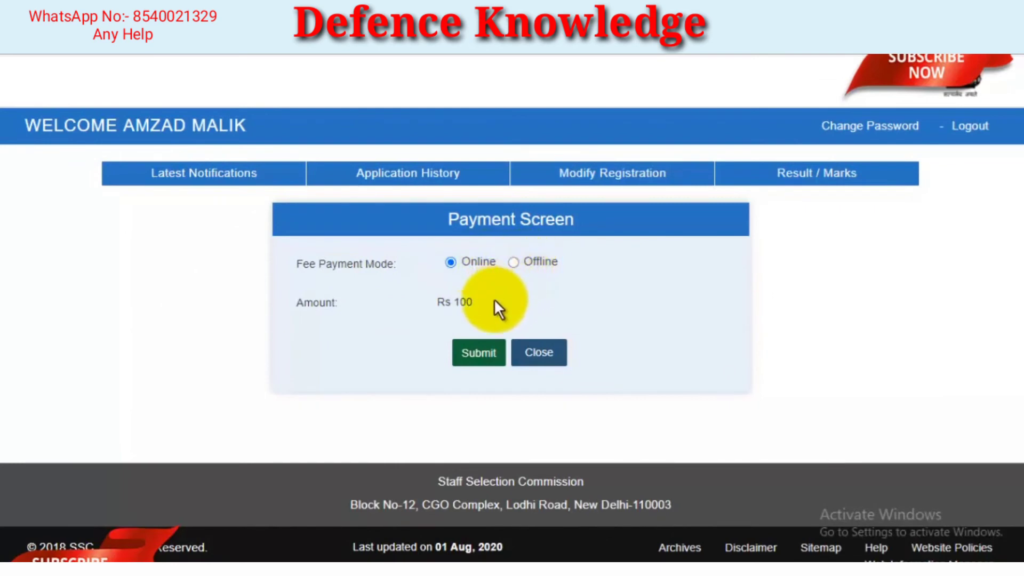
{"action": "left_click", "coordinate": [479, 353]}
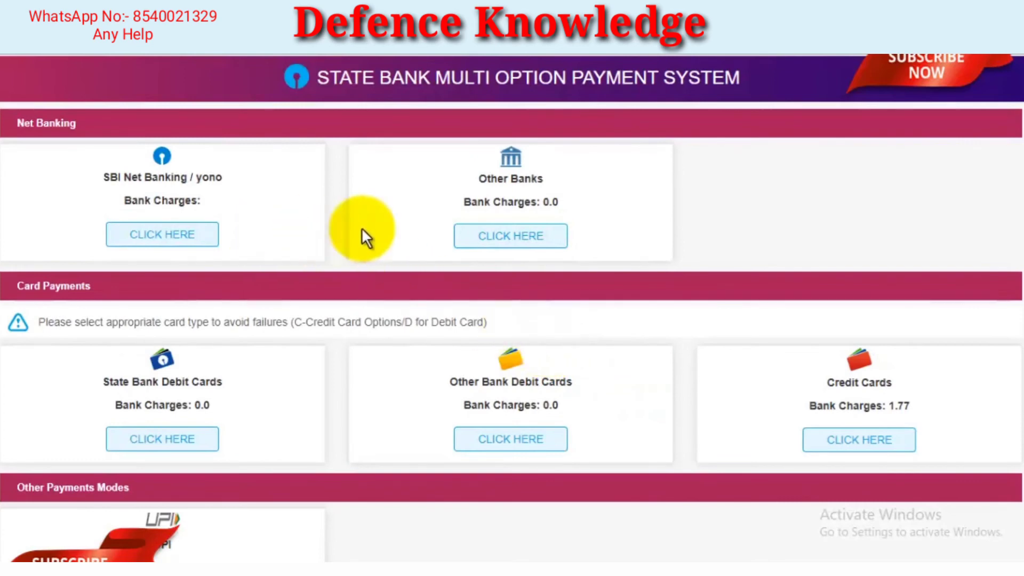
{"action": "scroll", "coordinate": [567, 227], "scroll_direction": "down", "scroll_amount": 3}
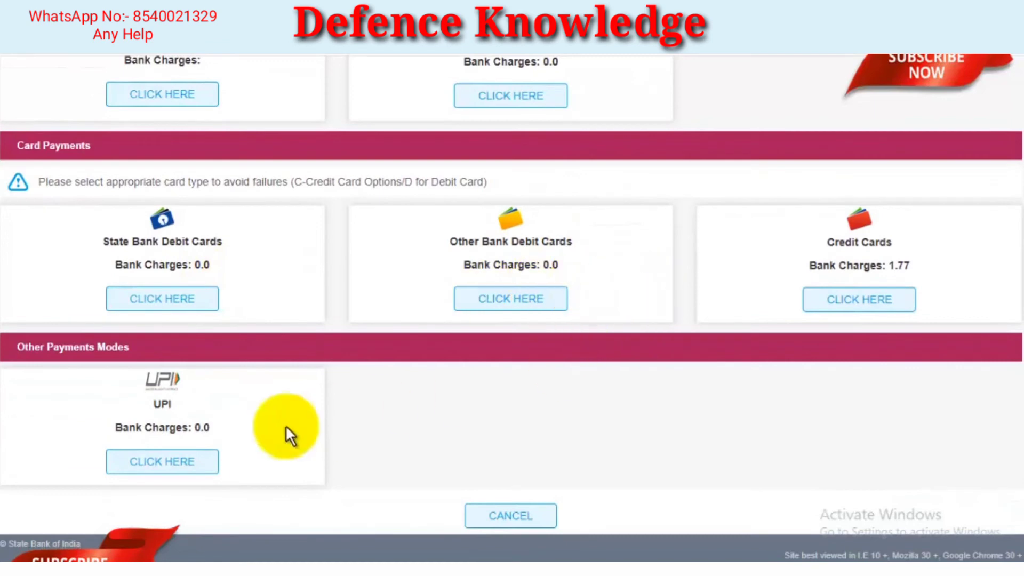
Choose State Bank Debit Cards as the payment method and confirm the Staff Selection Commission fee payment details
{"action": "scroll", "coordinate": [304, 315], "scroll_direction": "up", "scroll_amount": 3}
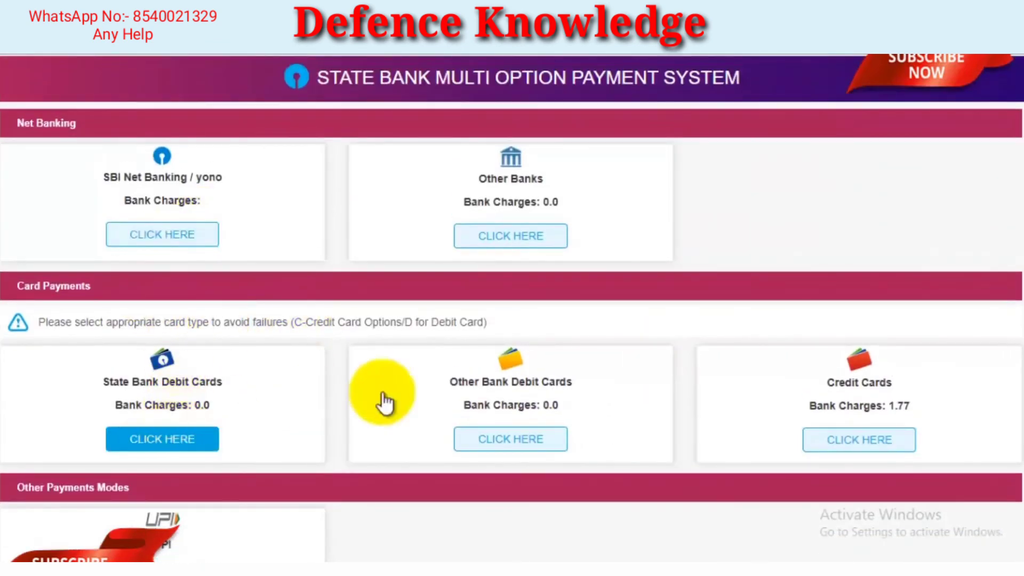
{"action": "left_click", "coordinate": [176, 434]}
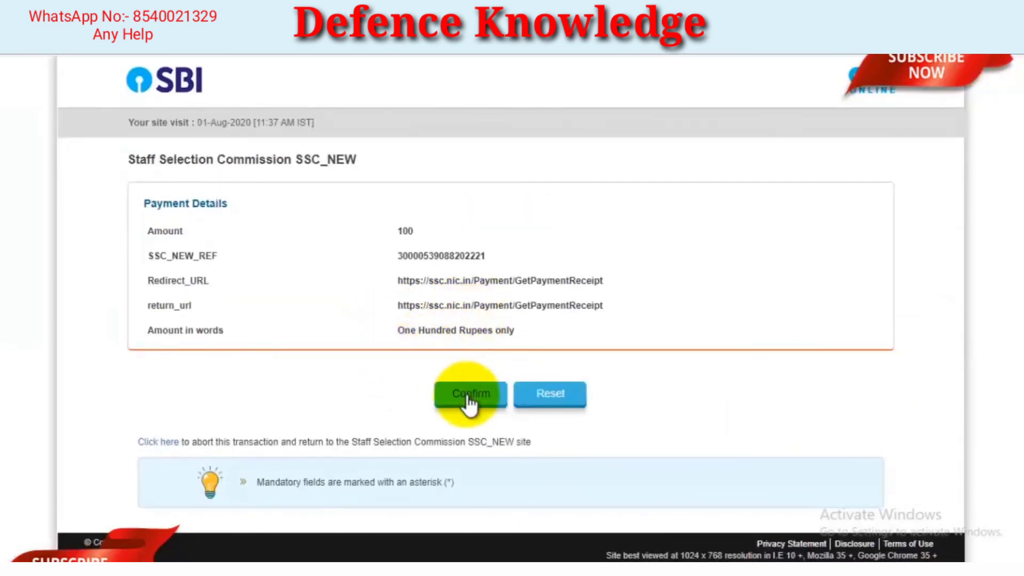
{"action": "left_click", "coordinate": [468, 396]}
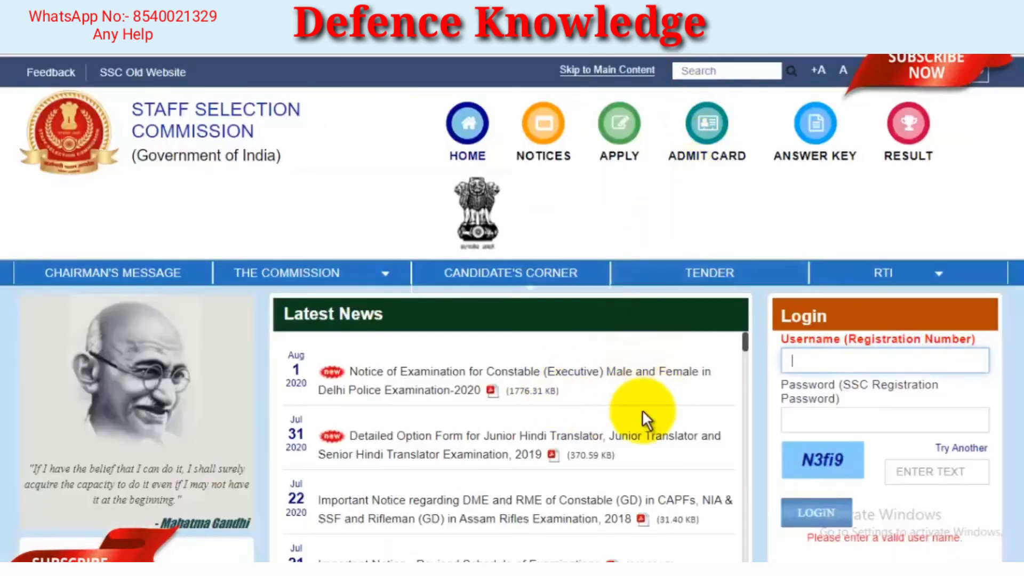
{"action": "scroll", "coordinate": [645, 378], "scroll_direction": "down", "scroll_amount": 1}
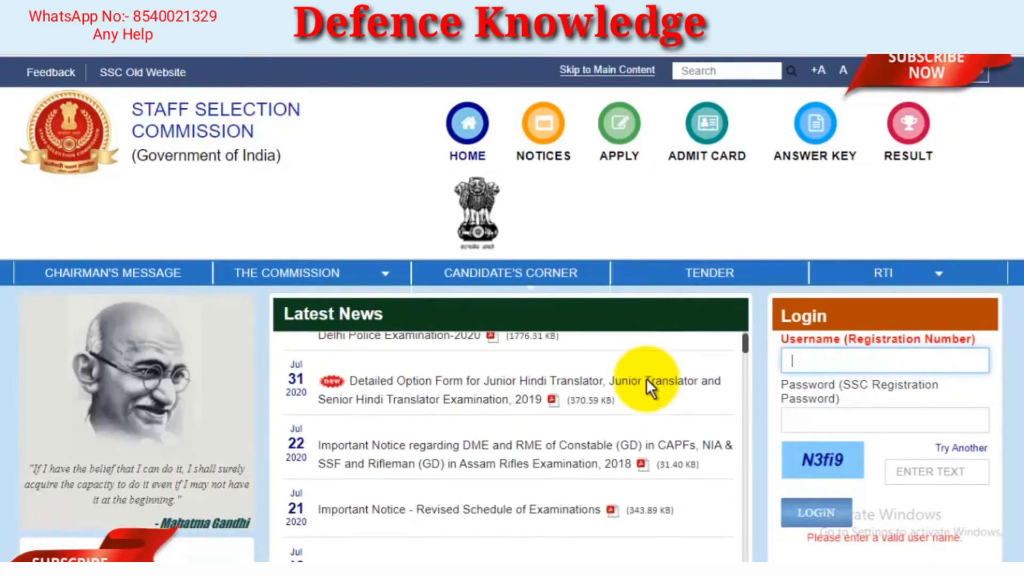
{"action": "left_click", "coordinate": [881, 363]}
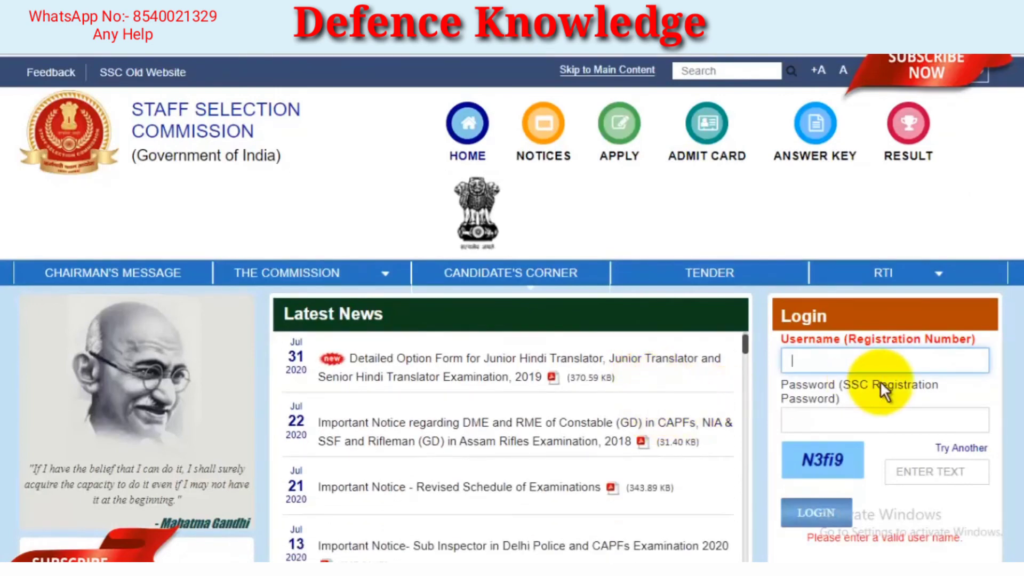
{"action": "scroll", "coordinate": [854, 389], "scroll_direction": "down", "scroll_amount": 3}
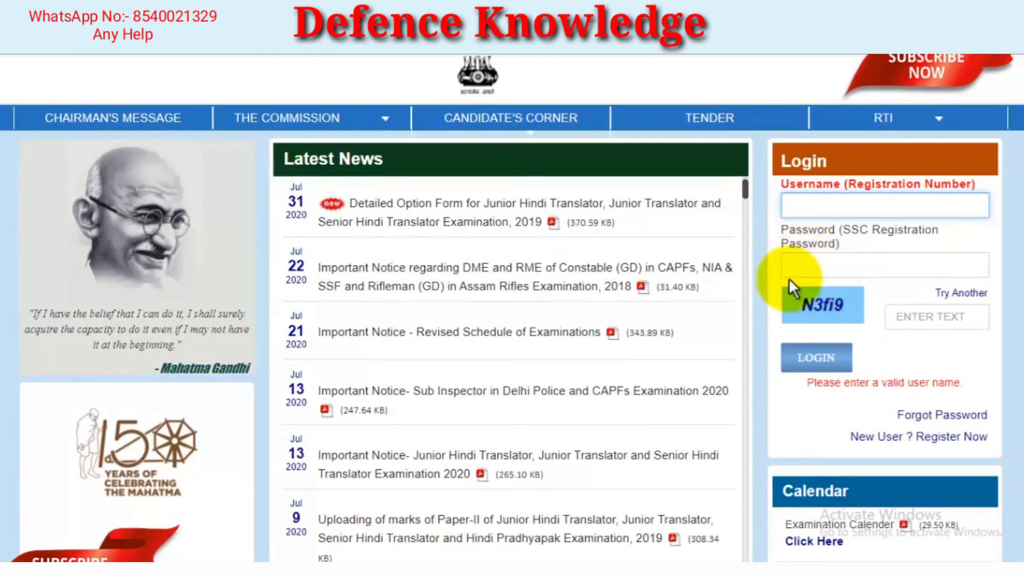
{"action": "scroll", "coordinate": [773, 291], "scroll_direction": "up", "scroll_amount": 3}
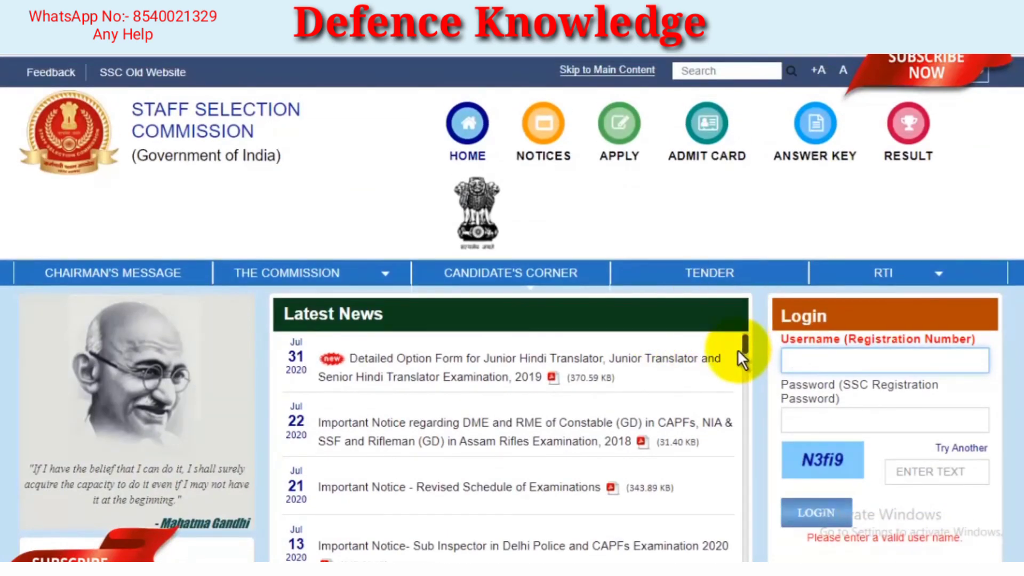